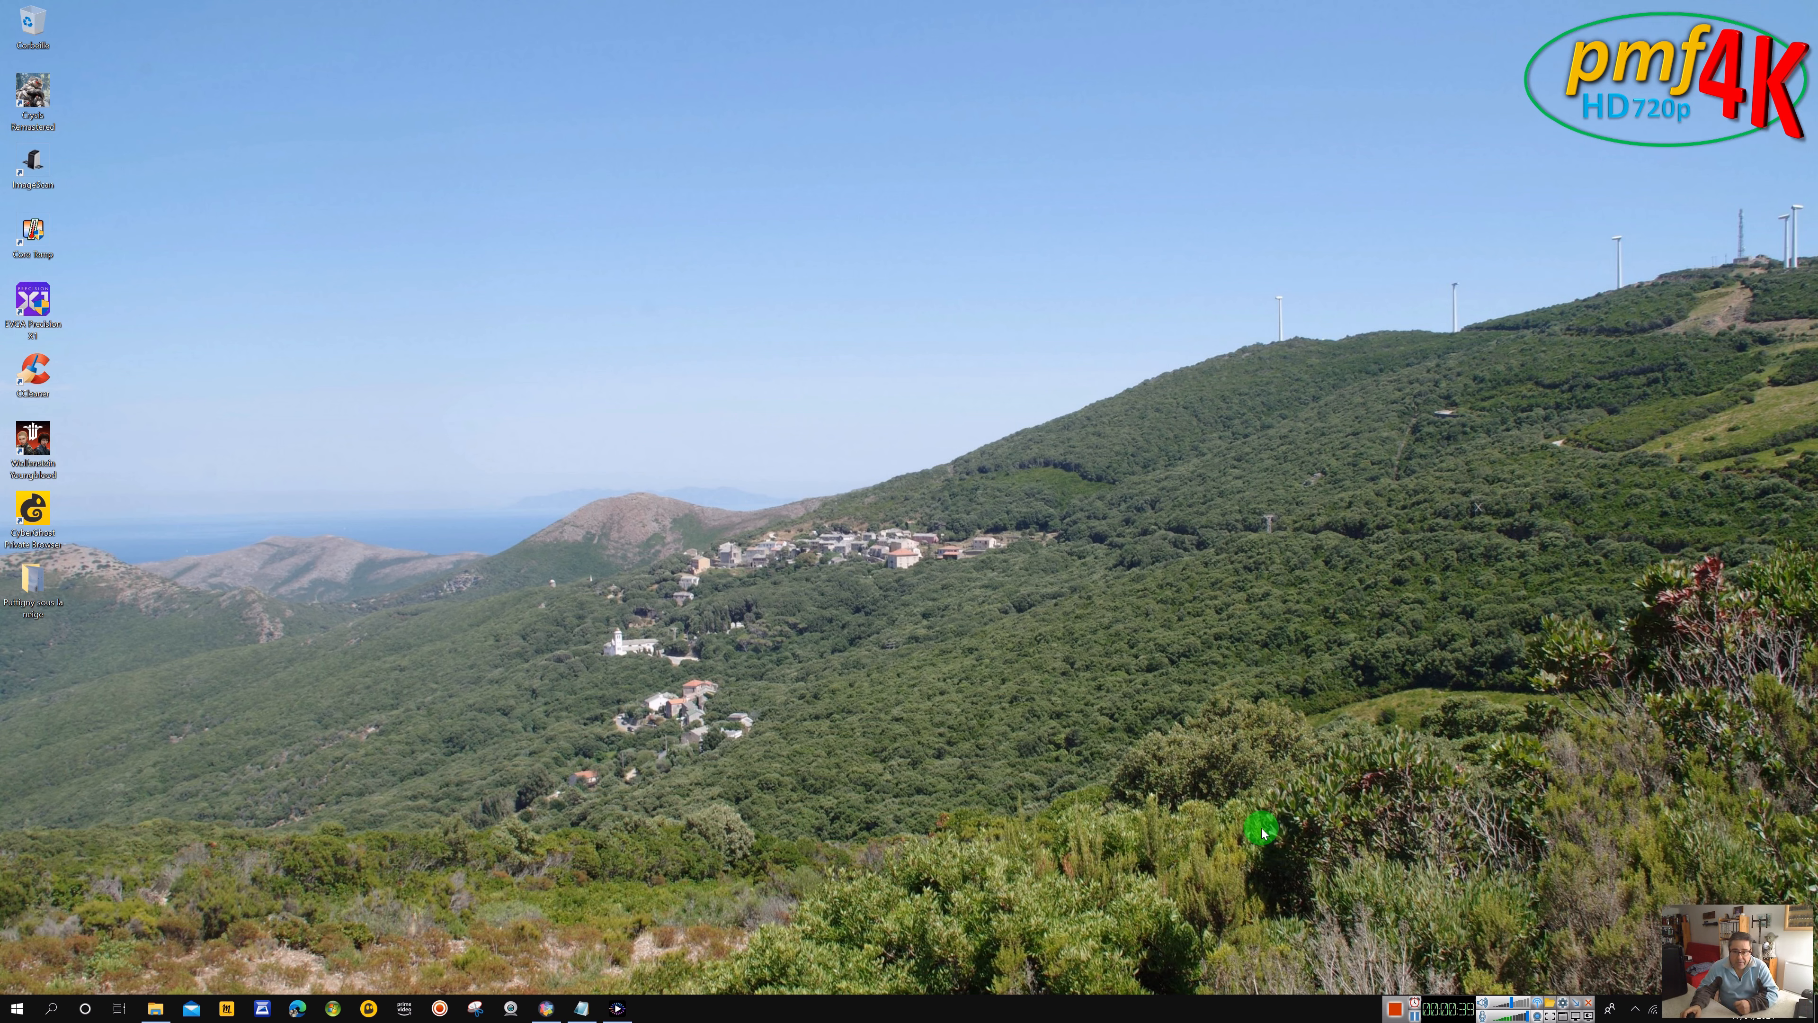
Switch to PowerDVD to view the Dallas 1978 and Dallas 2012 clips, and minimise it
{"action": "left_click", "coordinate": [628, 1011]}
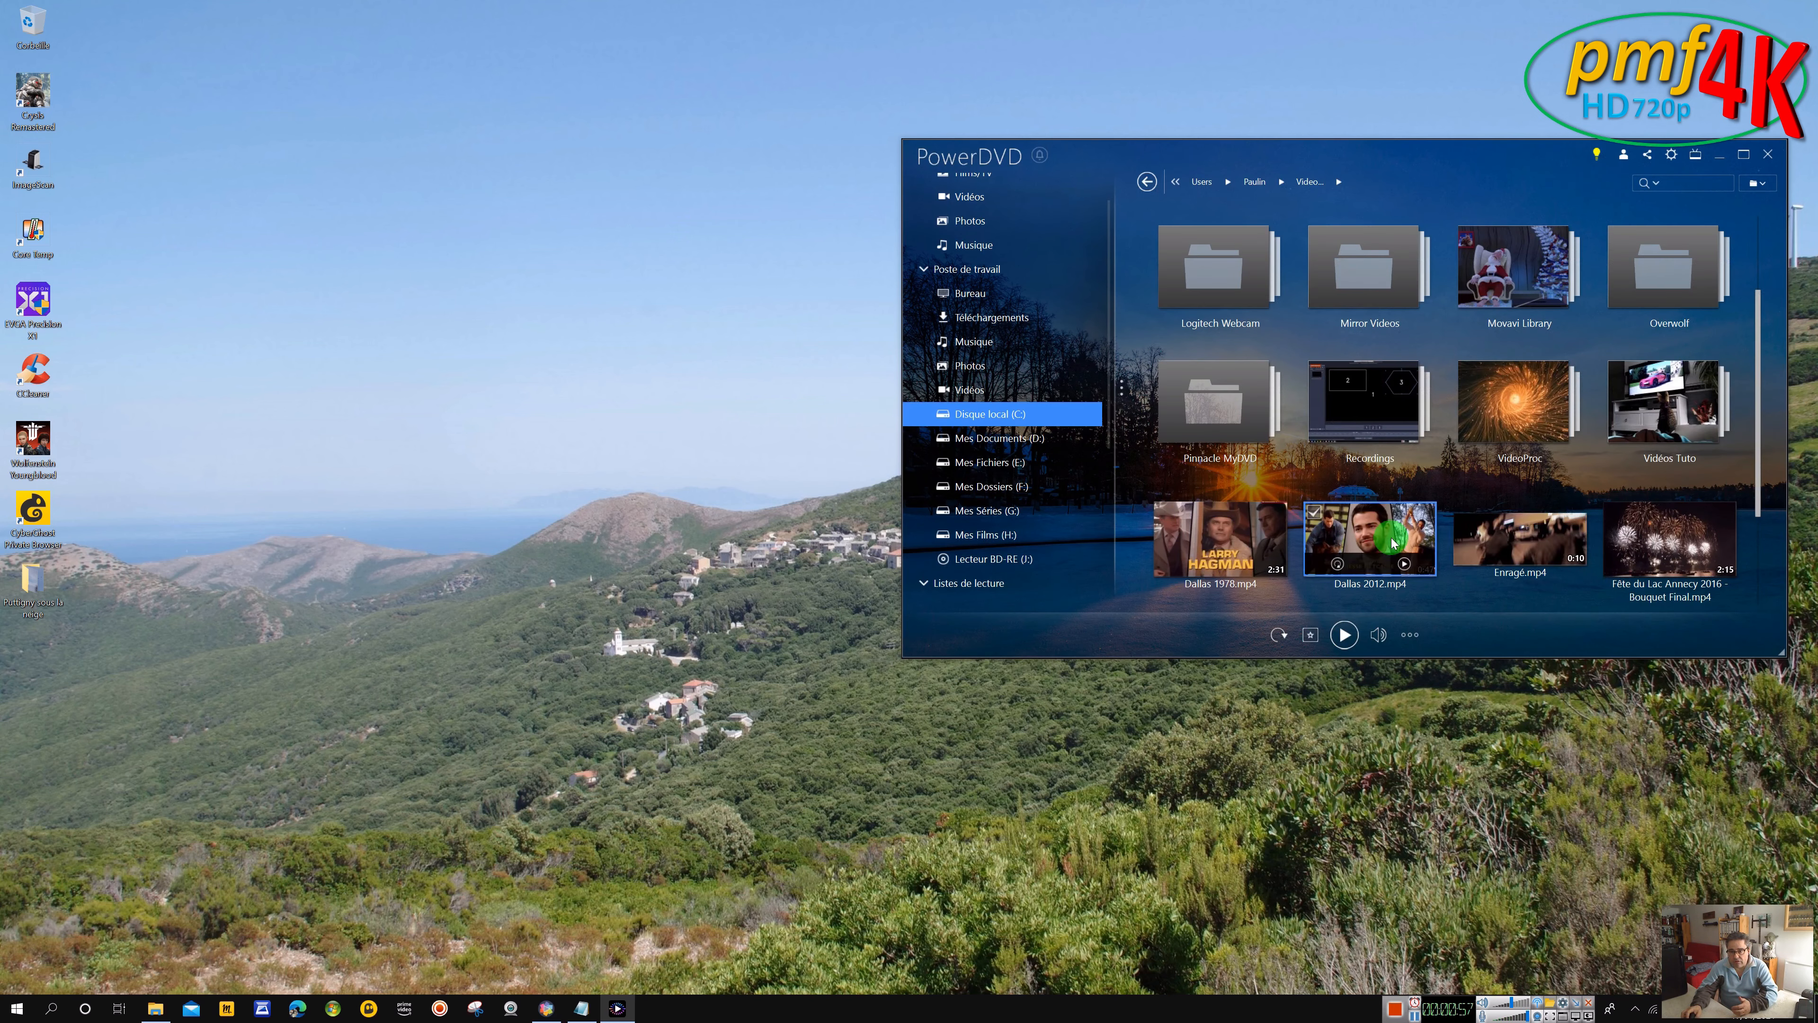
{"action": "left_click", "coordinate": [1378, 634]}
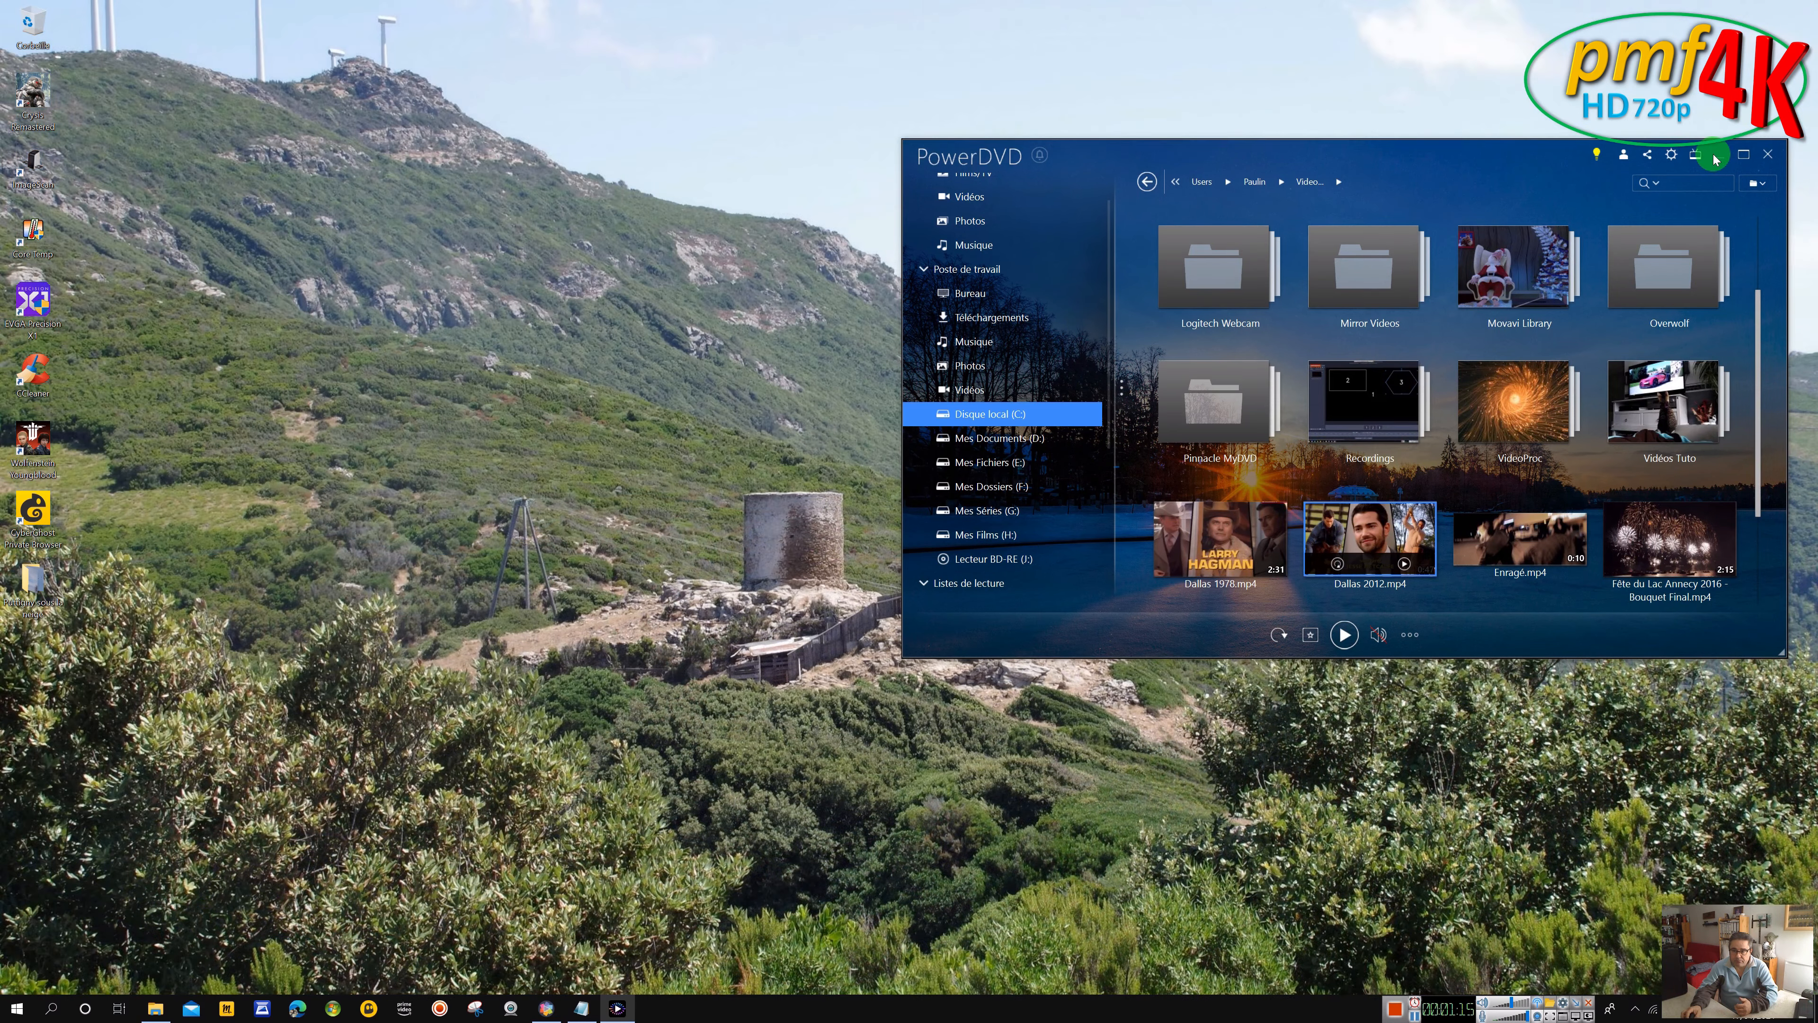
{"action": "left_click", "coordinate": [1717, 156]}
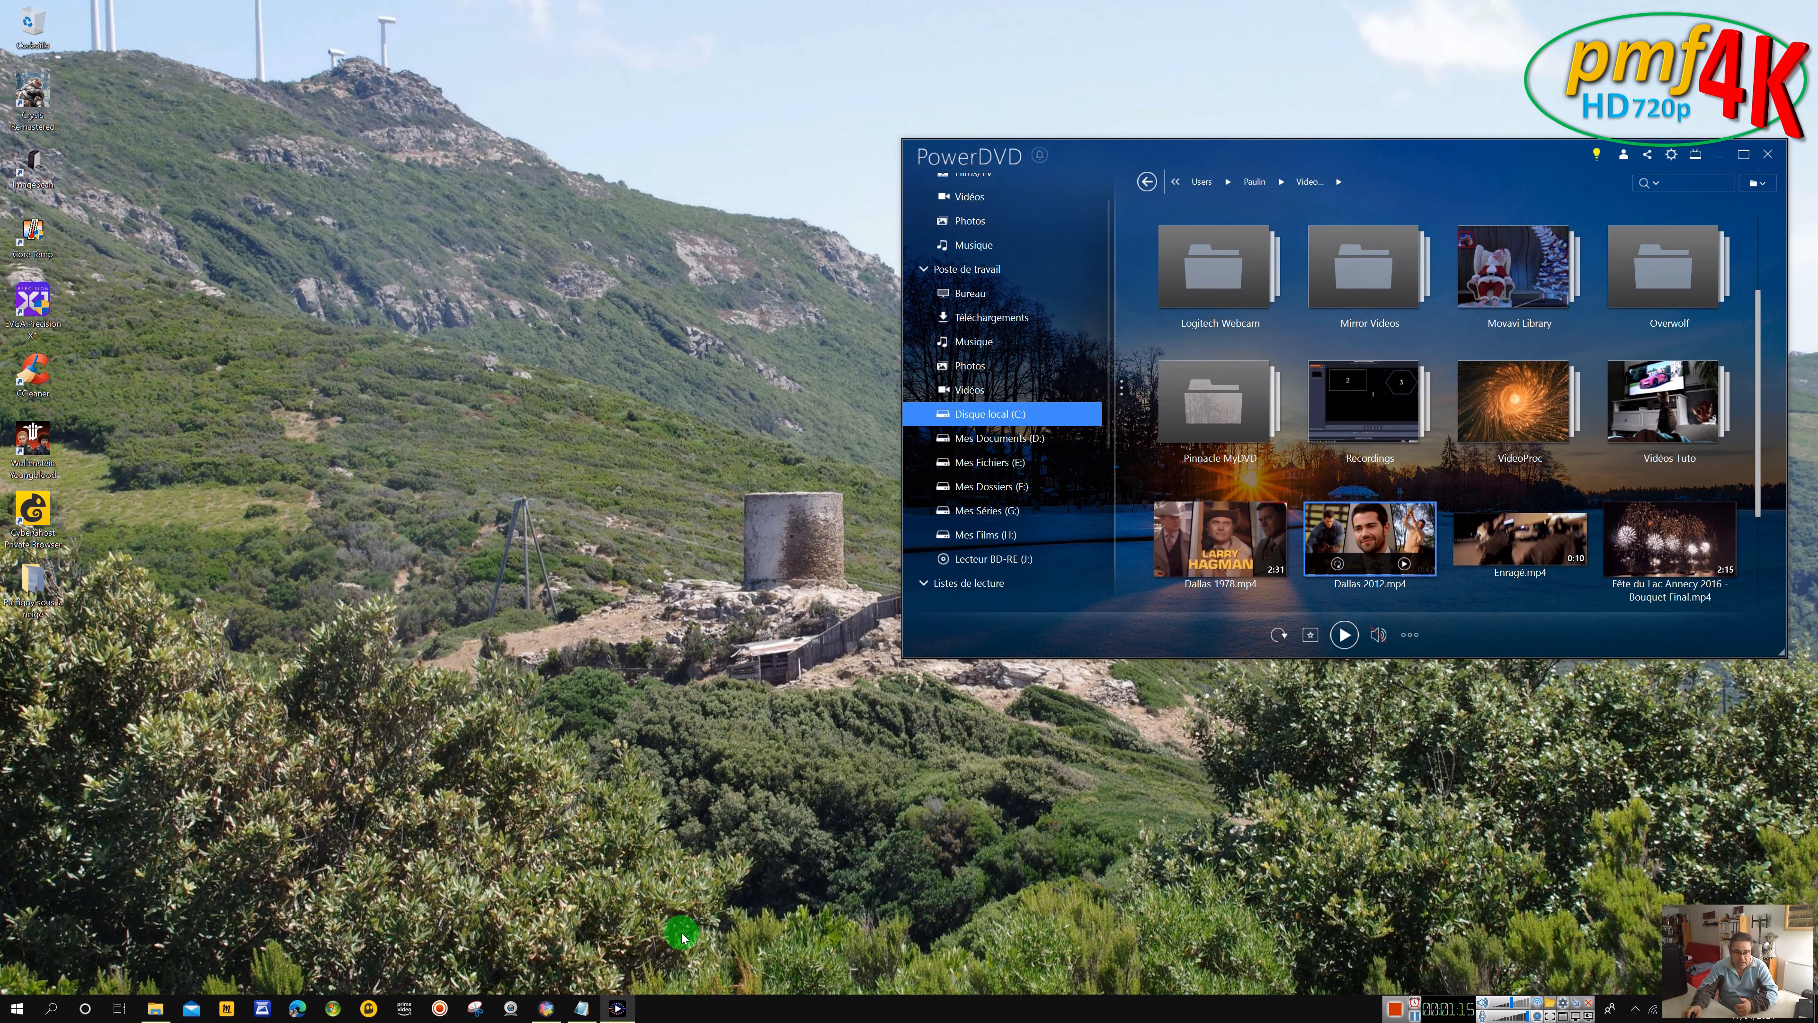
Switch to Pinnacle Studio and open the split-screen template editor for the project
{"action": "left_click", "coordinate": [546, 1008]}
{"action": "left_click", "coordinate": [1186, 677]}
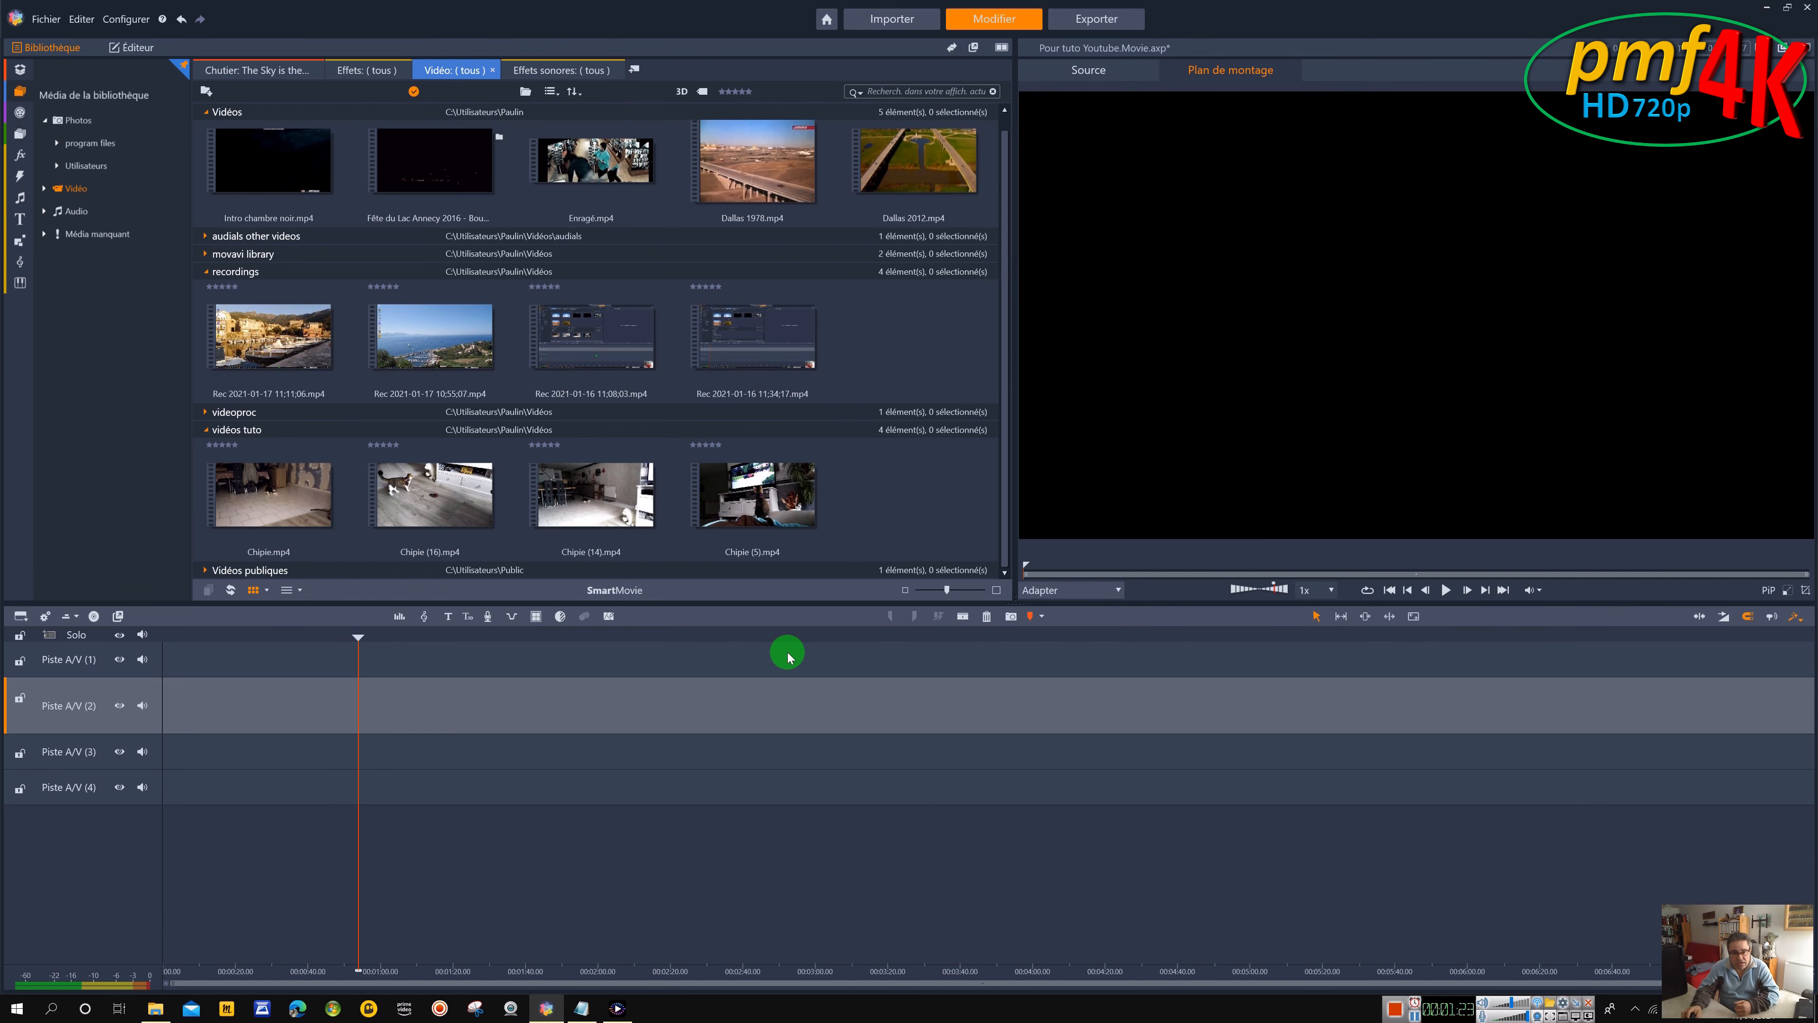
{"action": "left_click", "coordinate": [609, 617]}
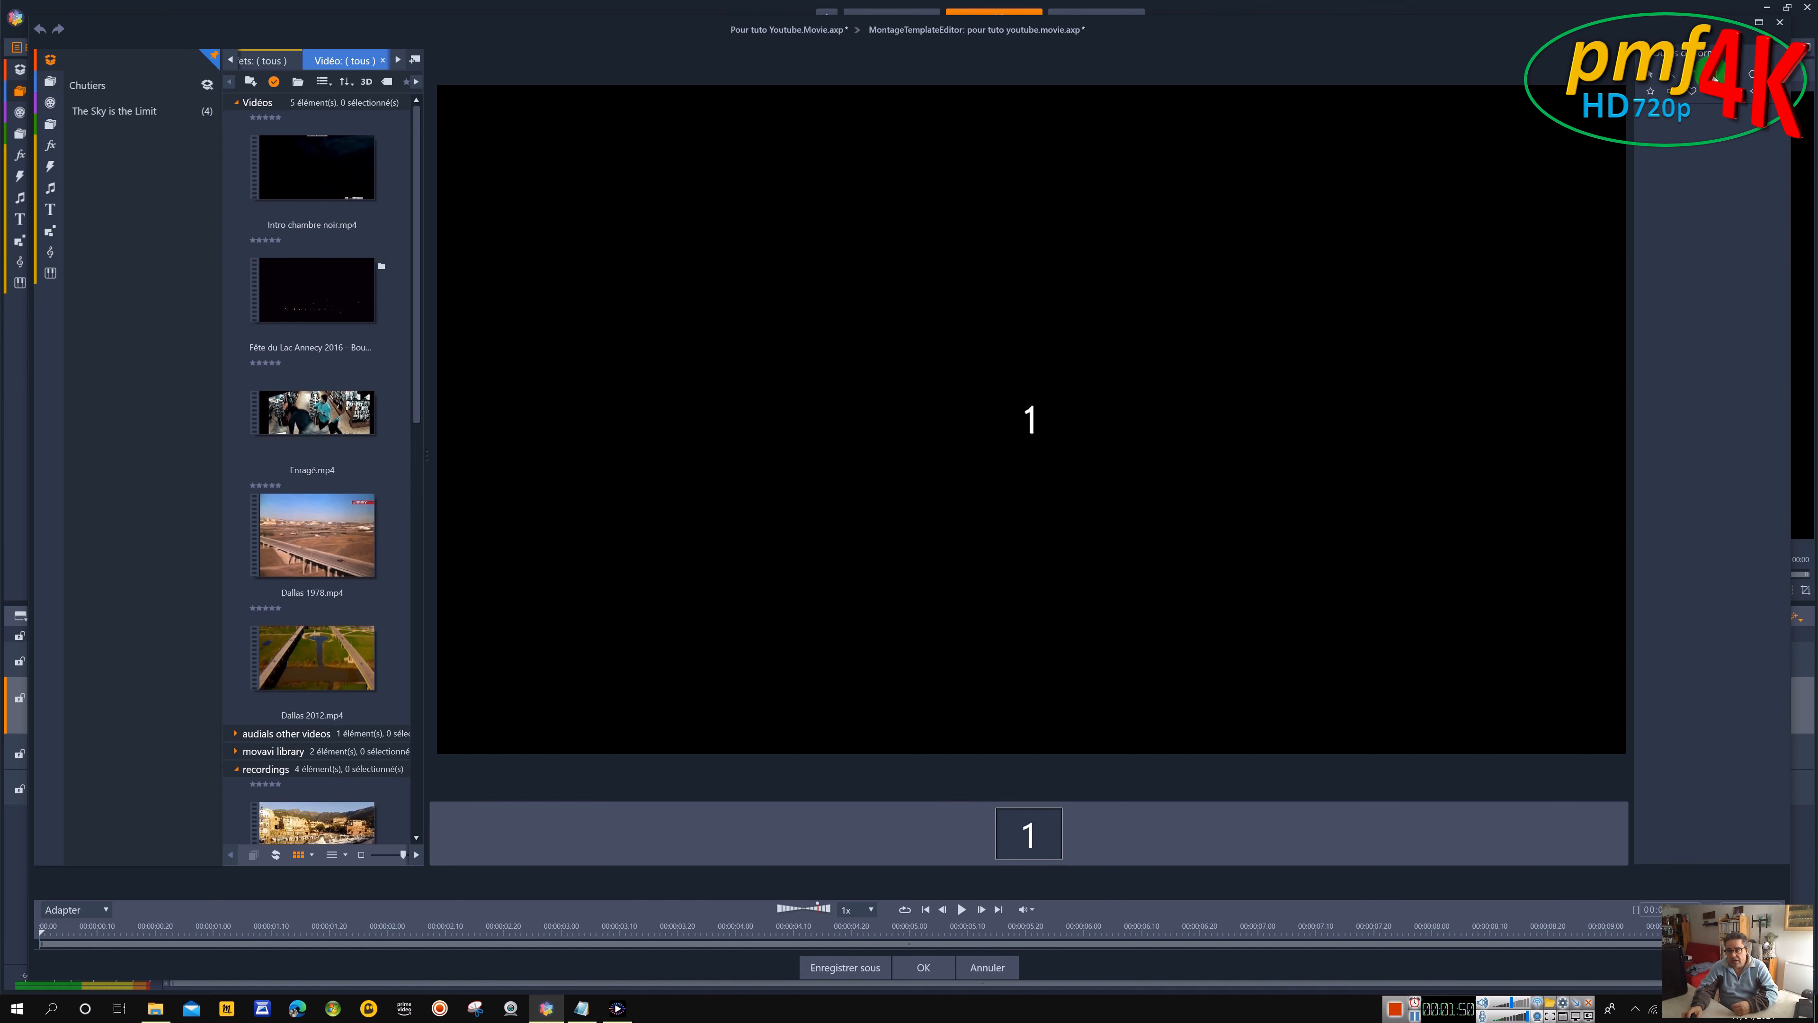
Draw a rectangular pane about 1388 by 953, filling it with Dallas 1978.mp4 and the background pane with Dallas 2012.mp4
{"action": "left_click_drag", "start_coordinate": [556, 386], "coordinate": [905, 53]}
{"action": "left_click_drag", "start_coordinate": [910, 385], "coordinate": [982, 479]}
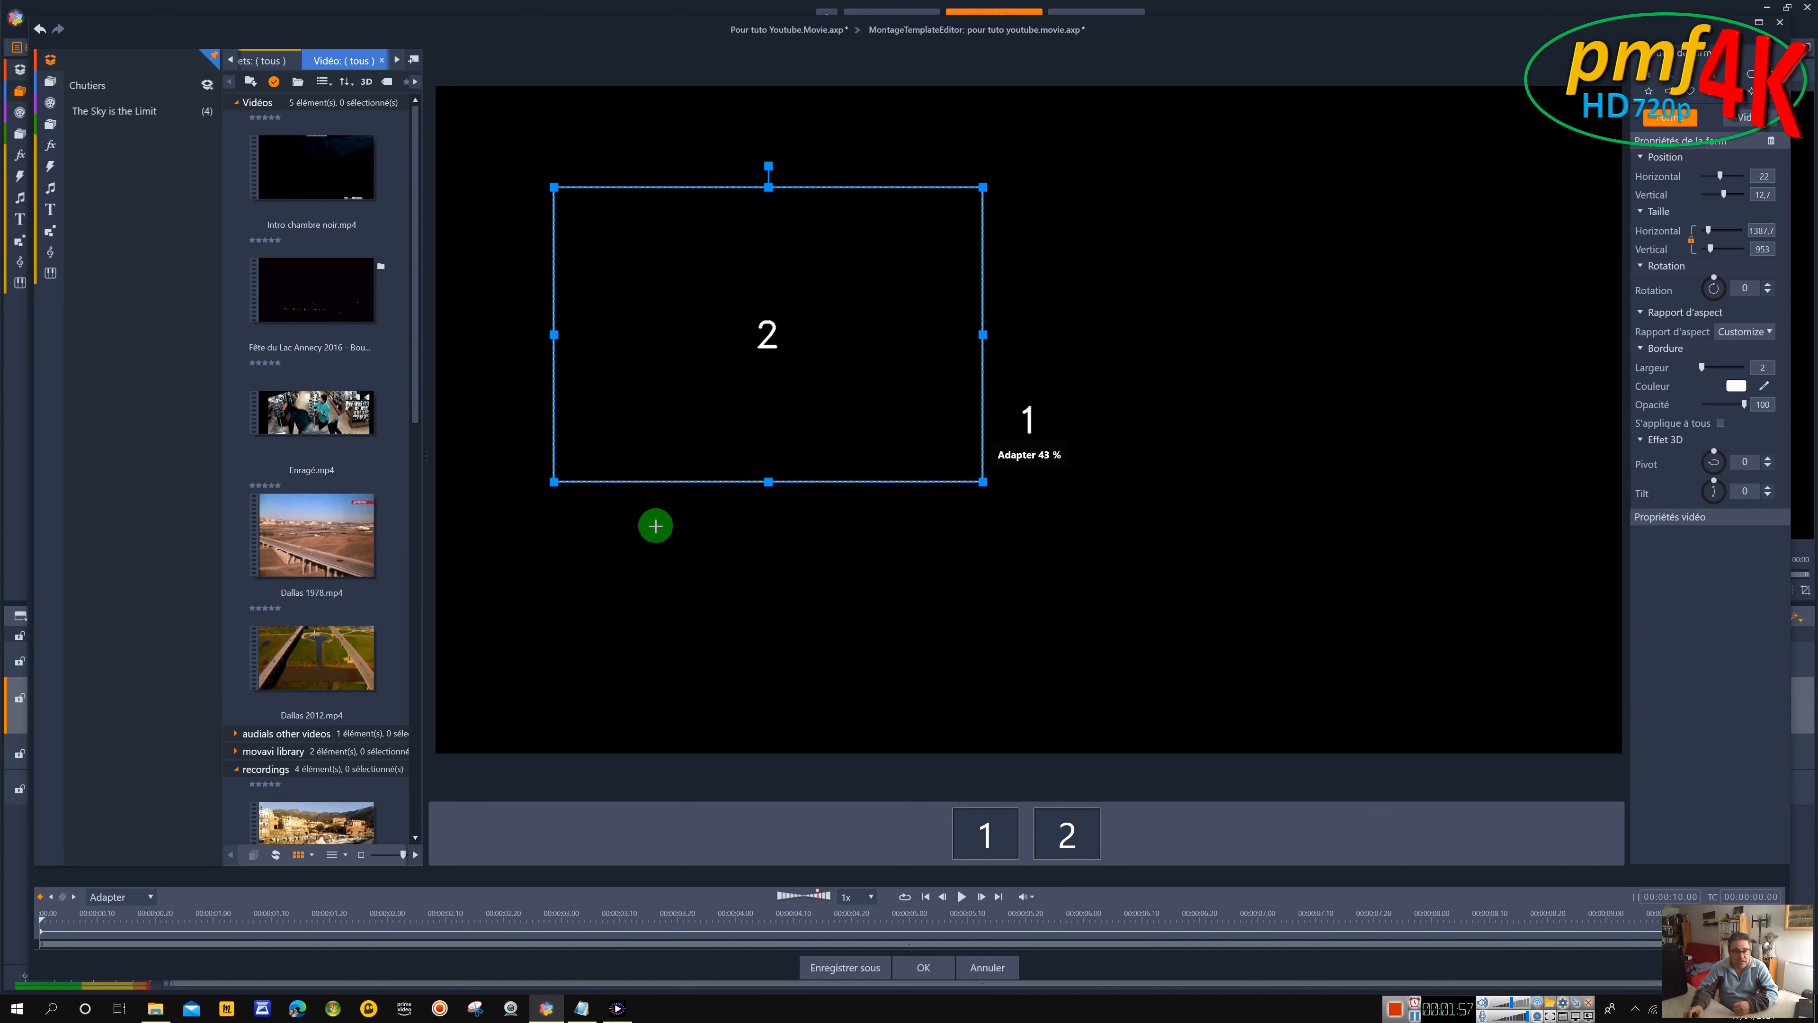
{"action": "left_click_drag", "start_coordinate": [308, 536], "coordinate": [708, 308]}
{"action": "left_click_drag", "start_coordinate": [352, 639], "coordinate": [1070, 562]}
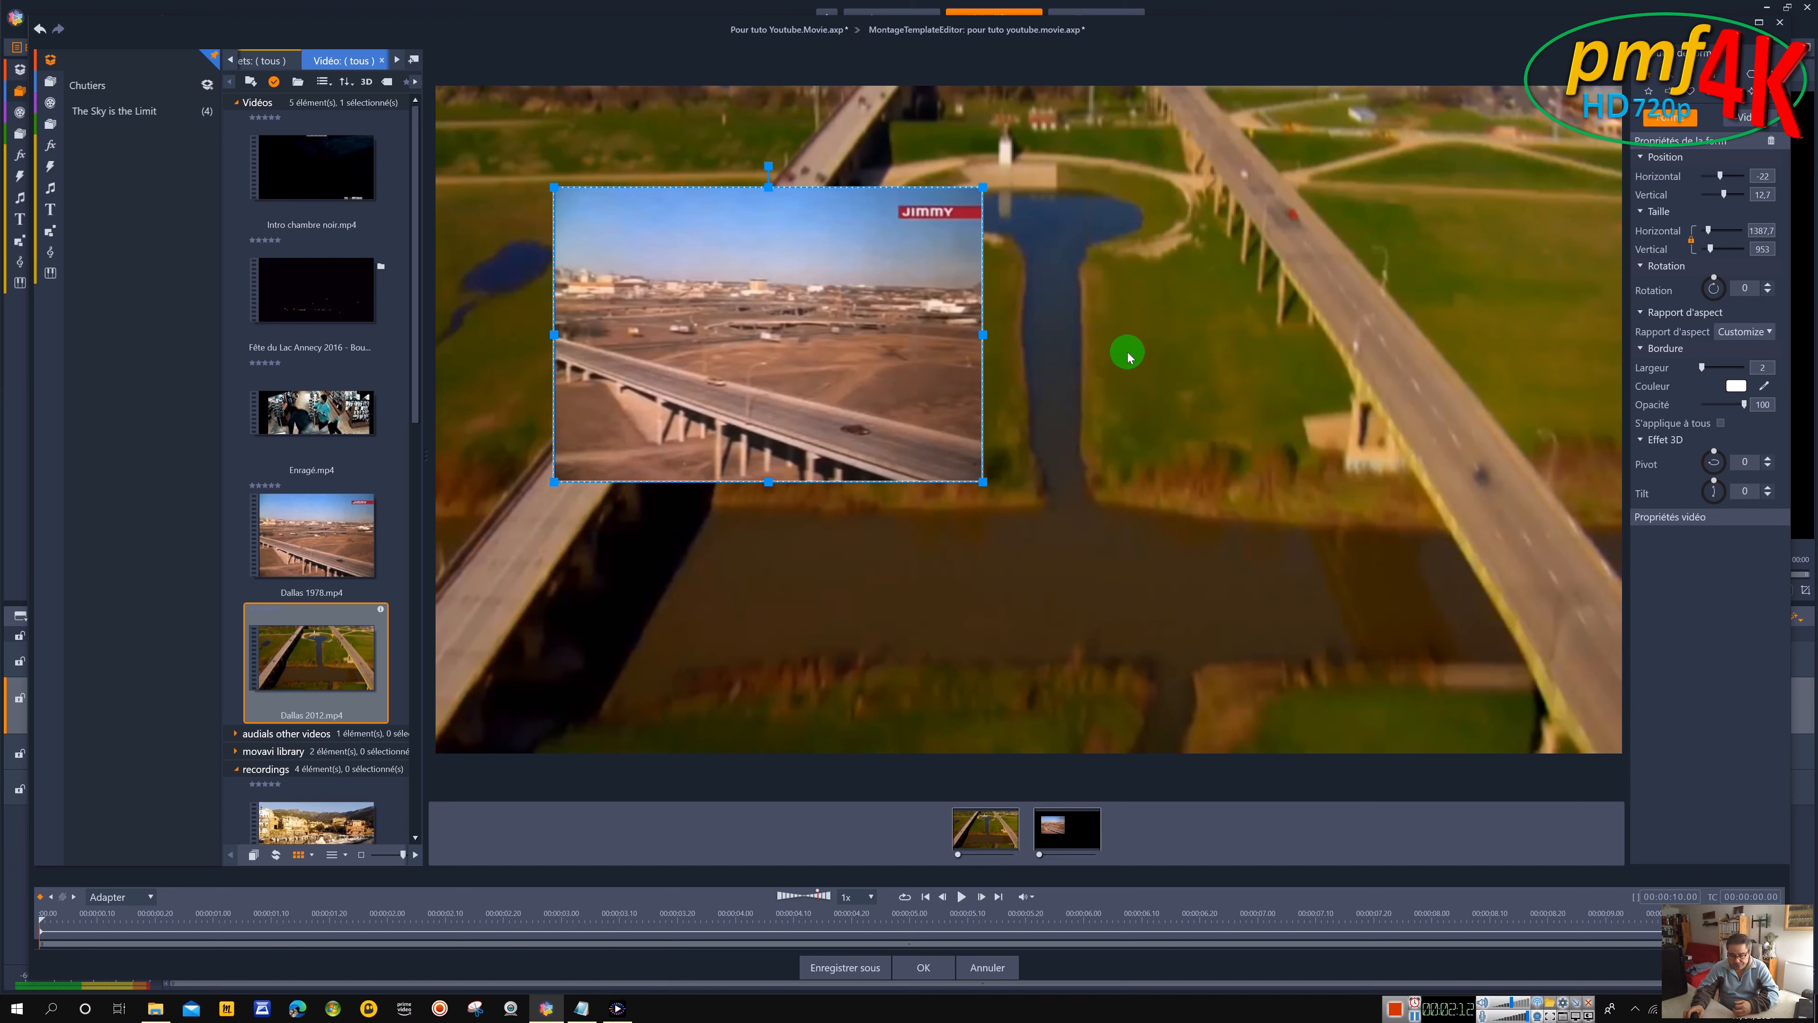
Undo both clip placements and the rectangular pane to return to a single empty pane
{"action": "left_click", "coordinate": [46, 28]}
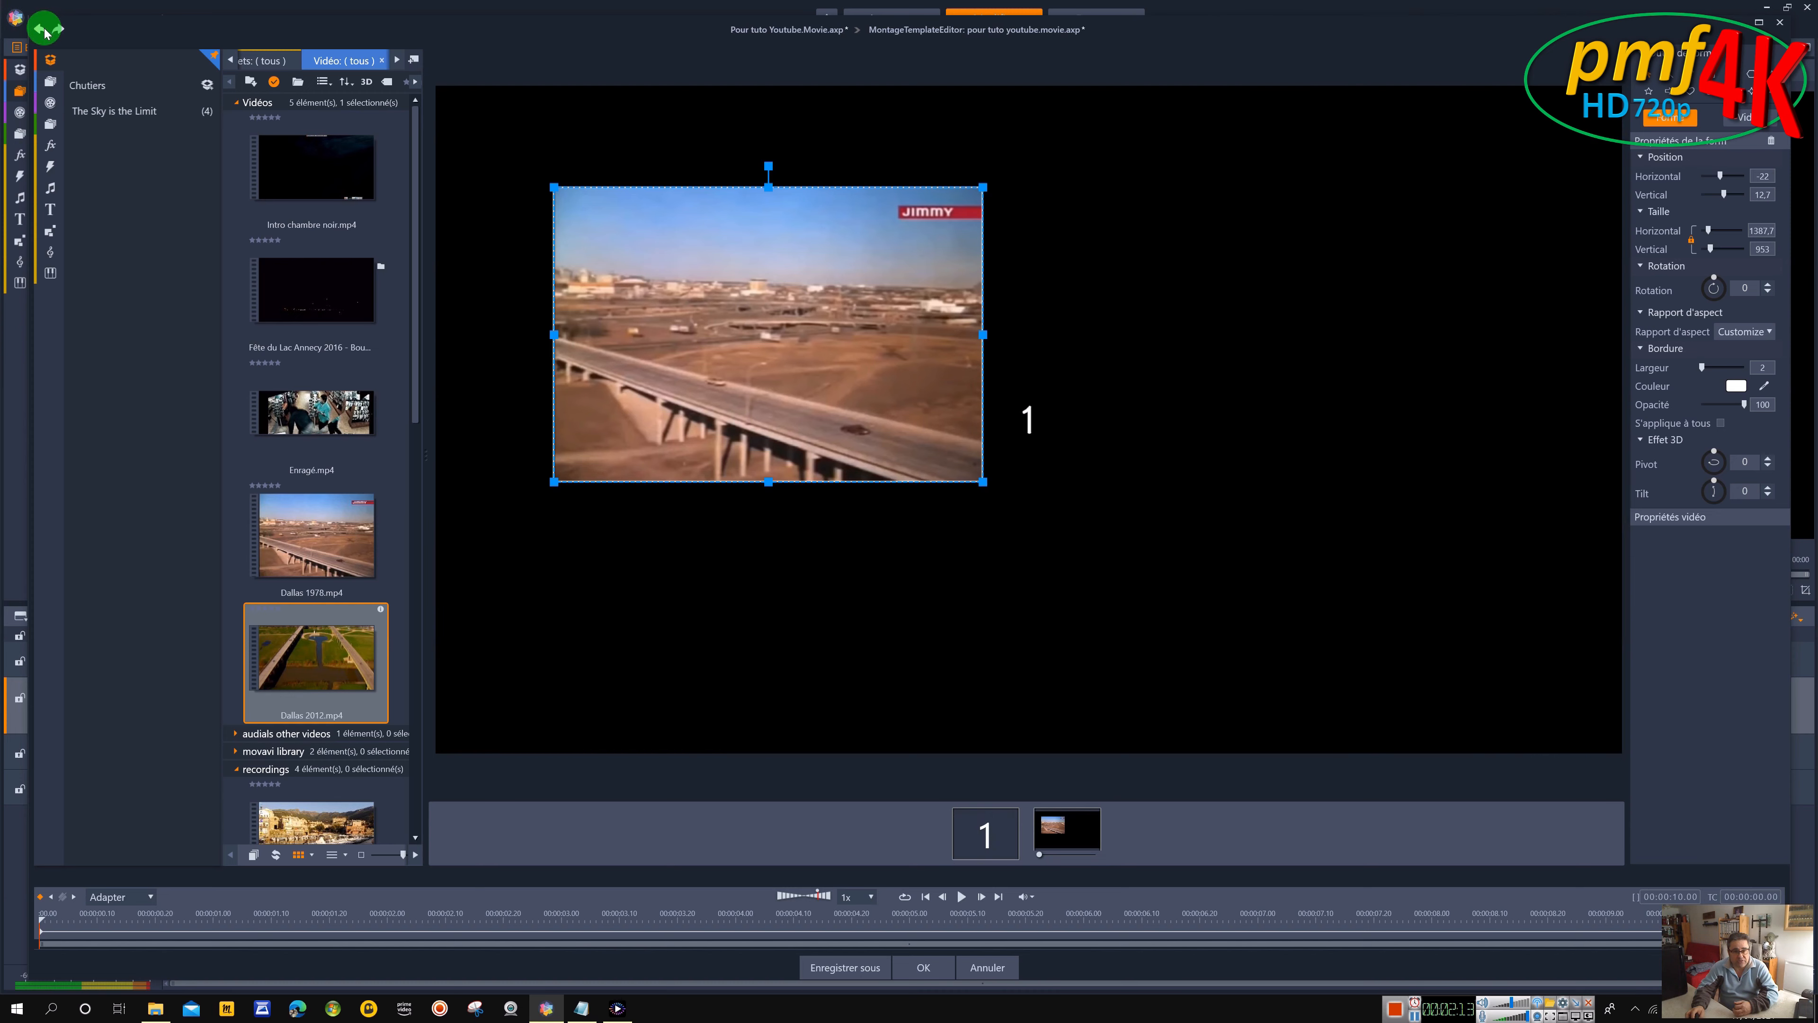
{"action": "left_click", "coordinate": [45, 32]}
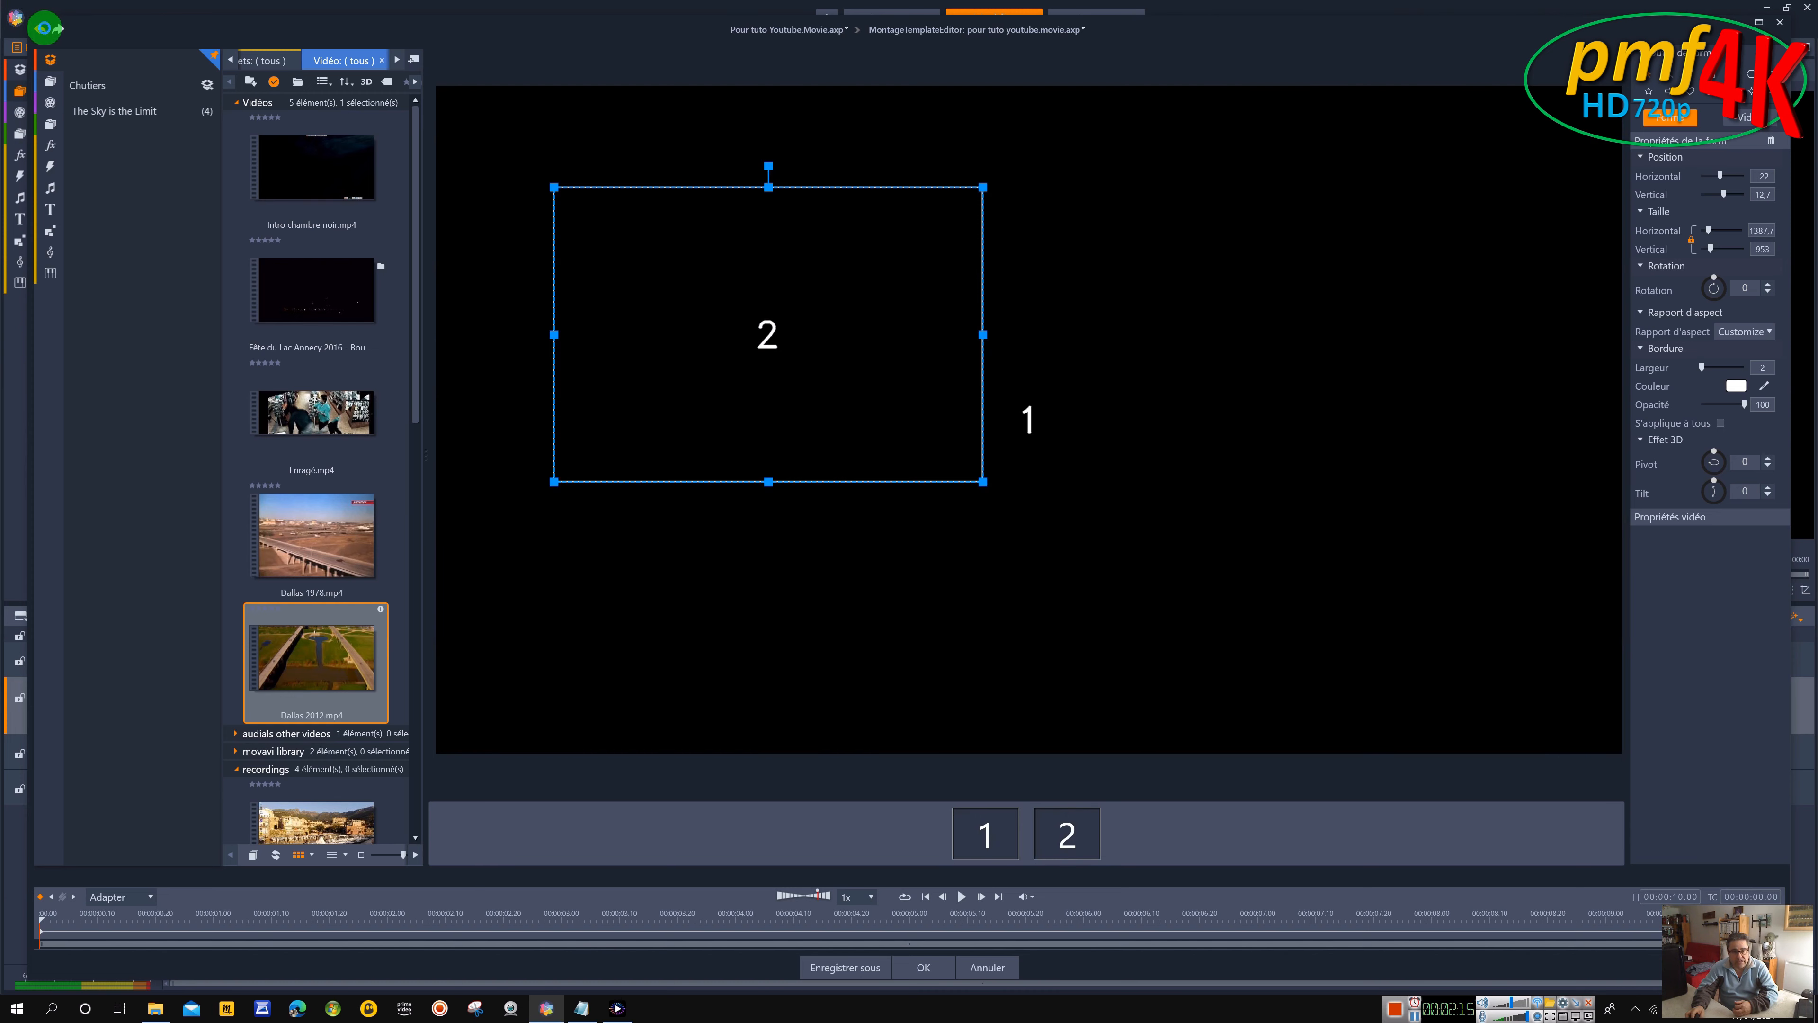
{"action": "left_click", "coordinate": [45, 29]}
Draw a full-height vertical dividing line at a horizontal position of about -17.6 and rotate it to -122
{"action": "left_click", "coordinate": [1671, 135]}
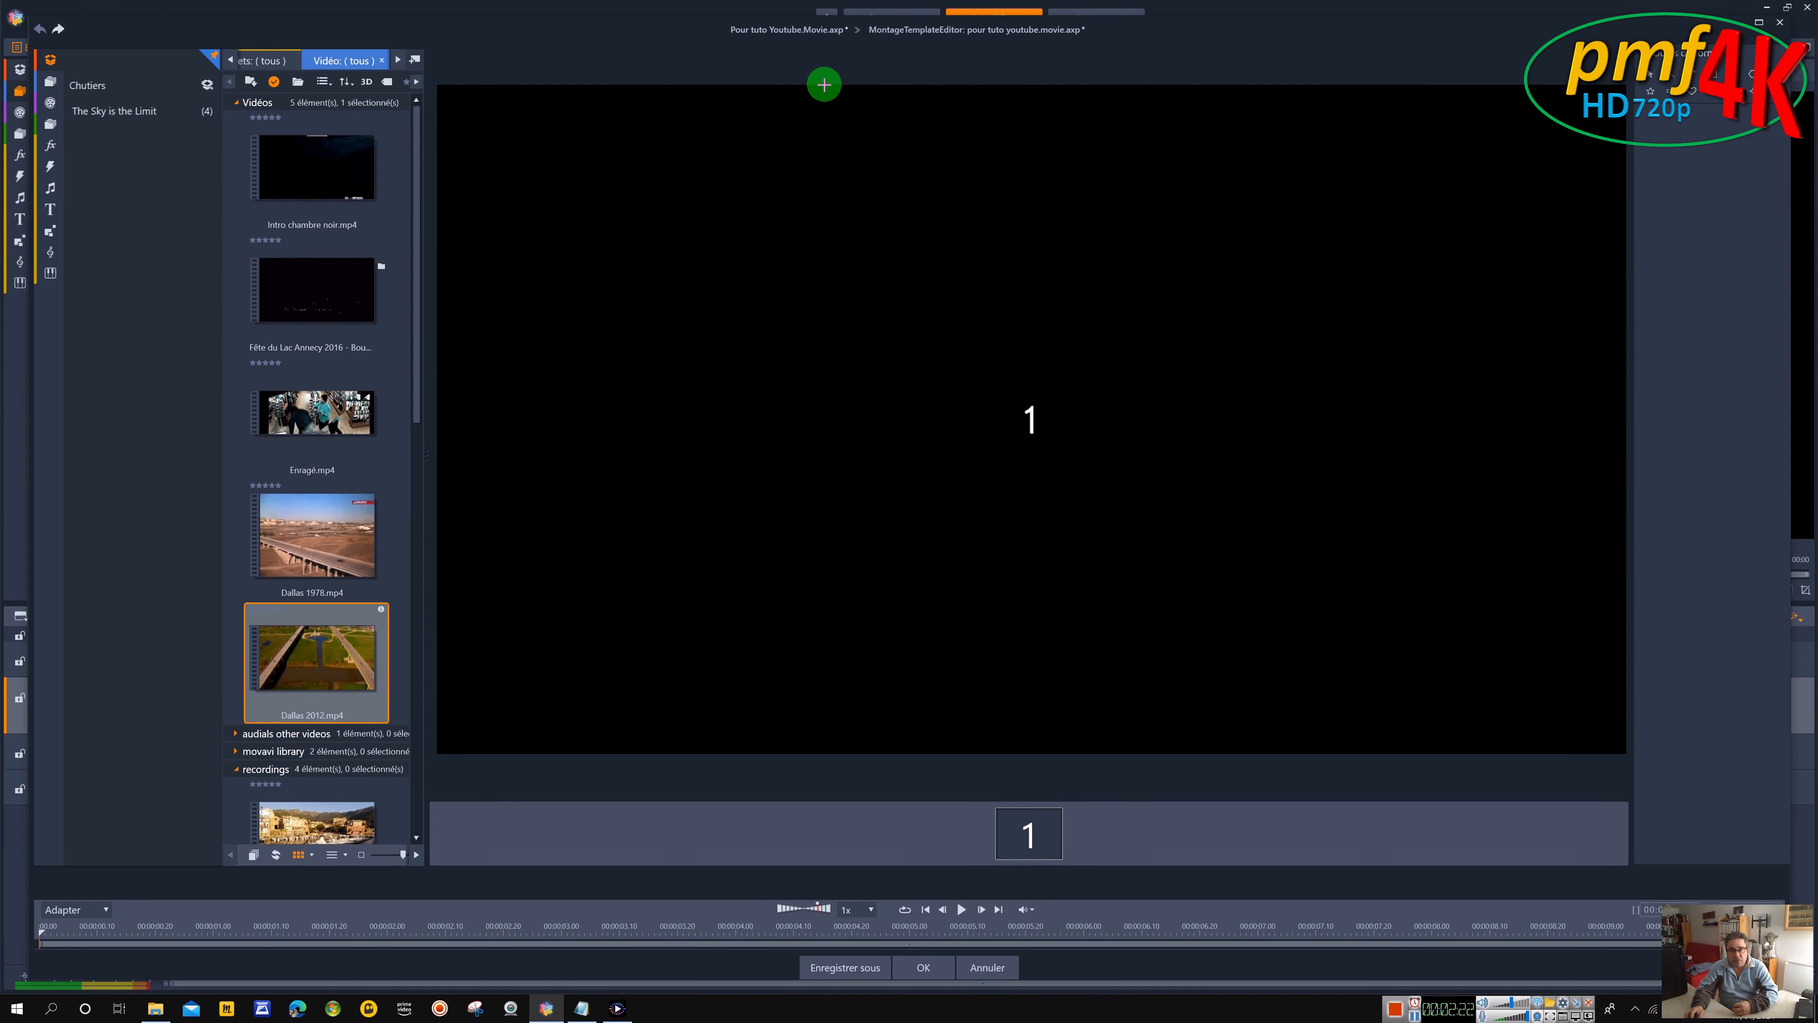
{"action": "left_click_drag", "start_coordinate": [825, 95], "coordinate": [824, 745]}
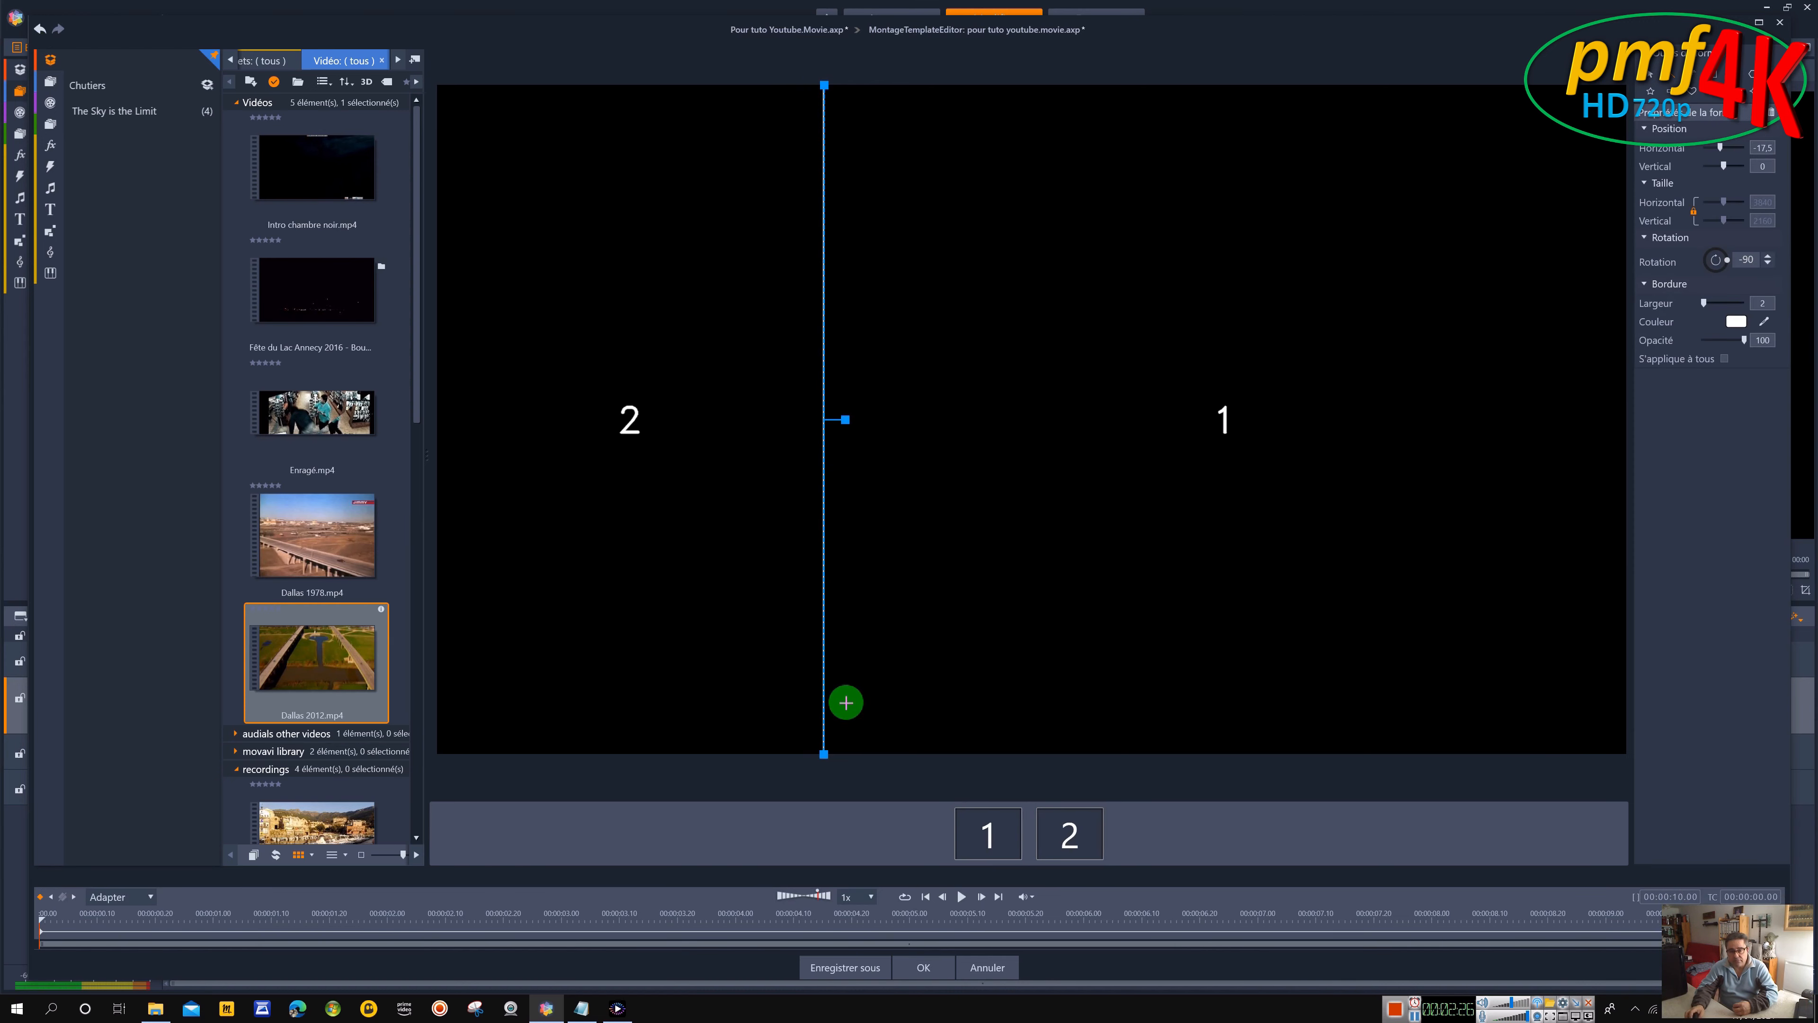
{"action": "mouse_move", "coordinate": [825, 511]}
{"action": "left_mouse_down"}
{"action": "mouse_move", "coordinate": [901, 511]}
{"action": "mouse_move", "coordinate": [759, 507]}
{"action": "mouse_move", "coordinate": [822, 514]}
{"action": "left_mouse_up"}
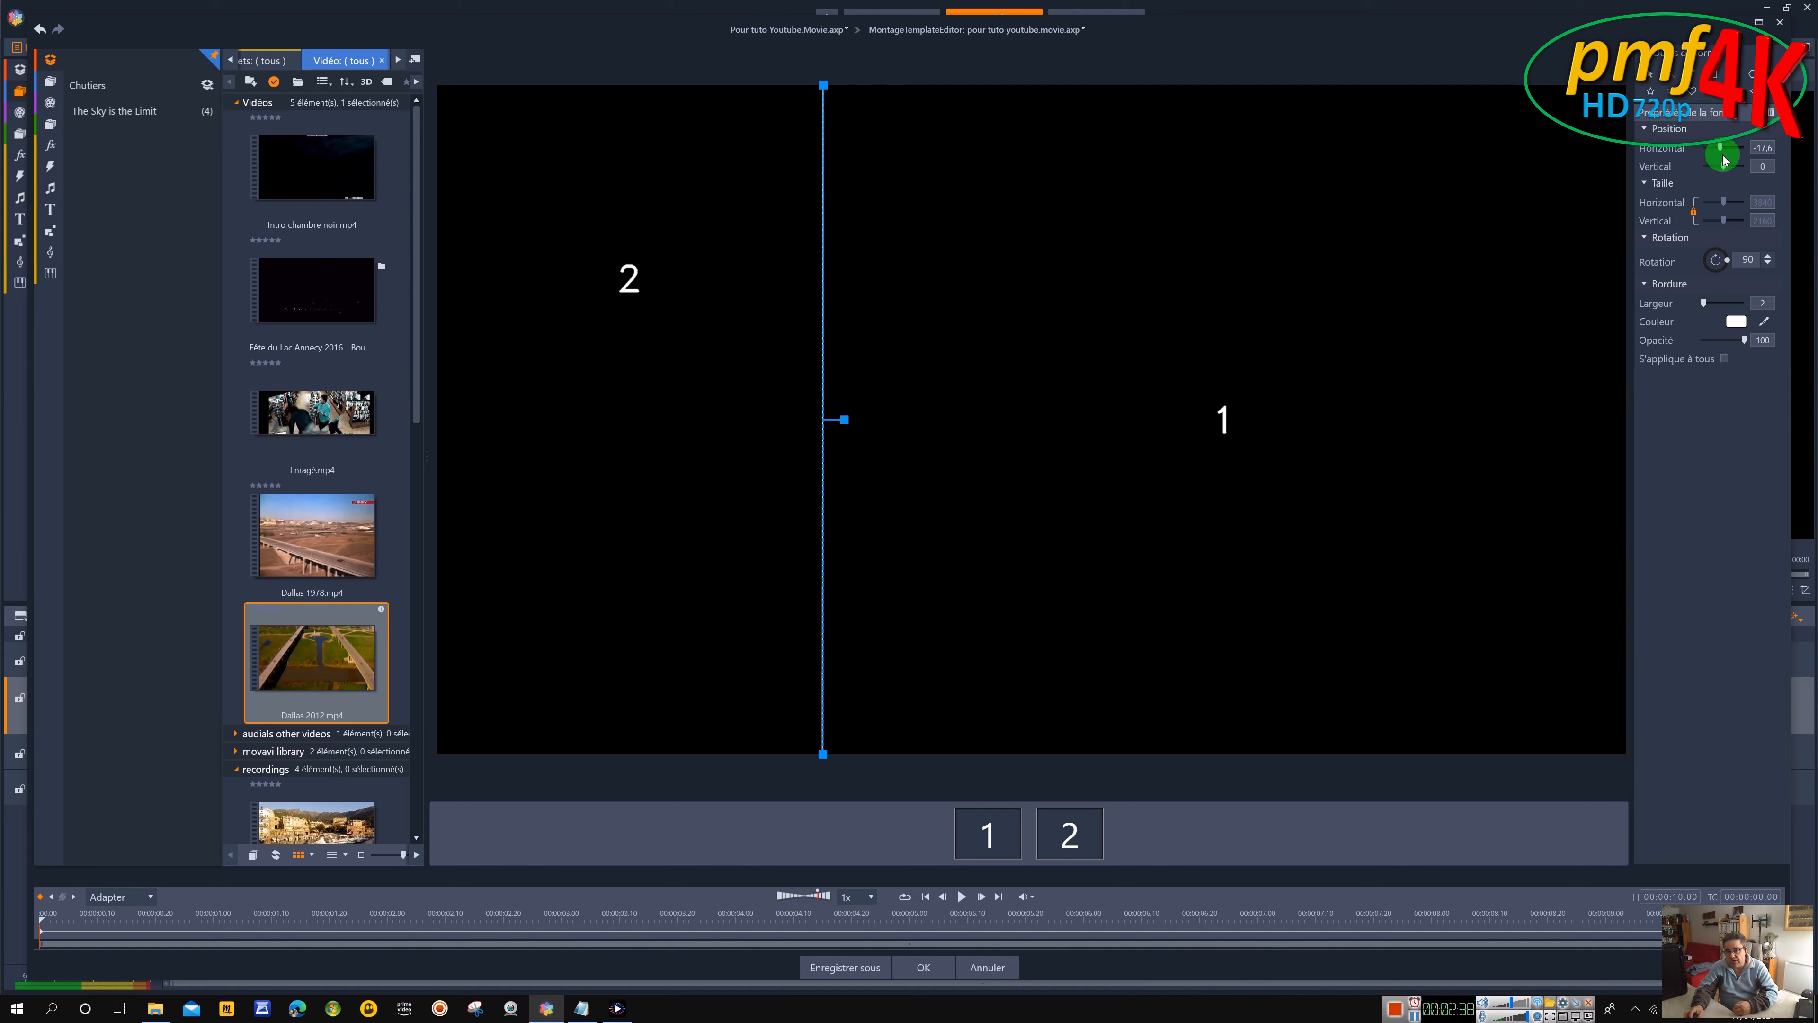
{"action": "left_click_drag", "start_coordinate": [1721, 149], "coordinate": [1720, 151]}
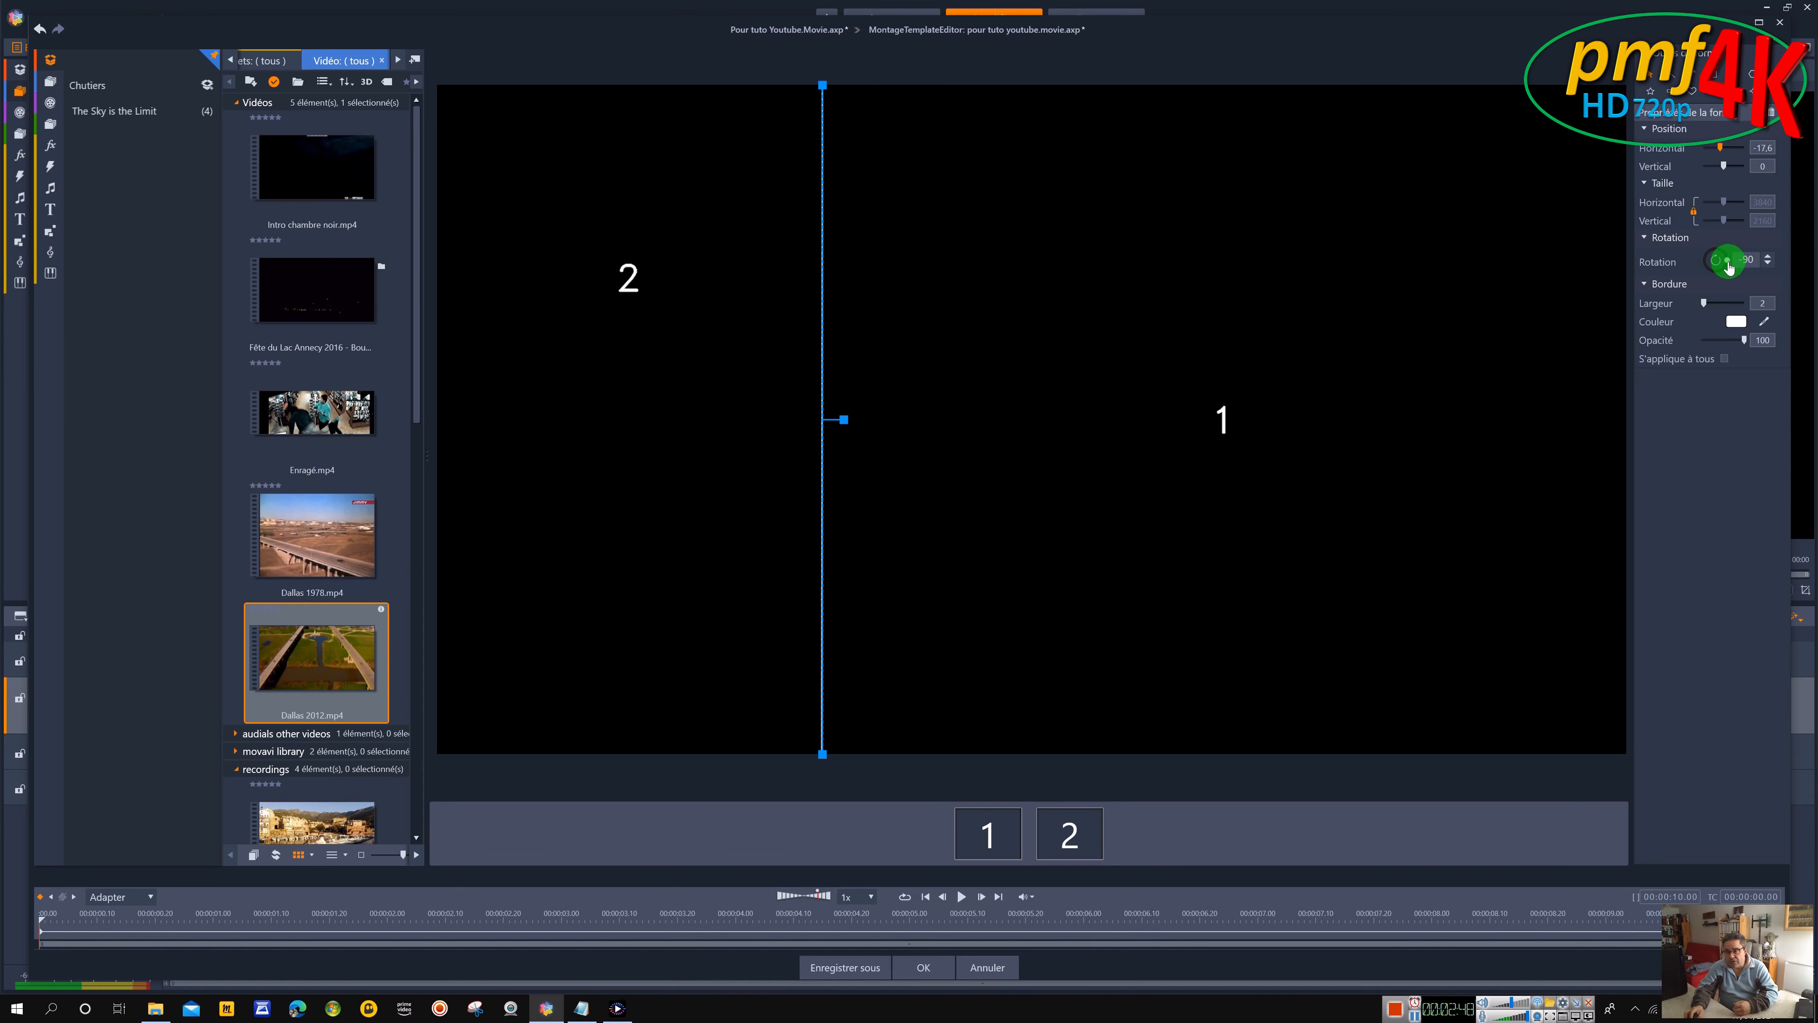
{"action": "left_click_drag", "start_coordinate": [1729, 267], "coordinate": [1728, 272]}
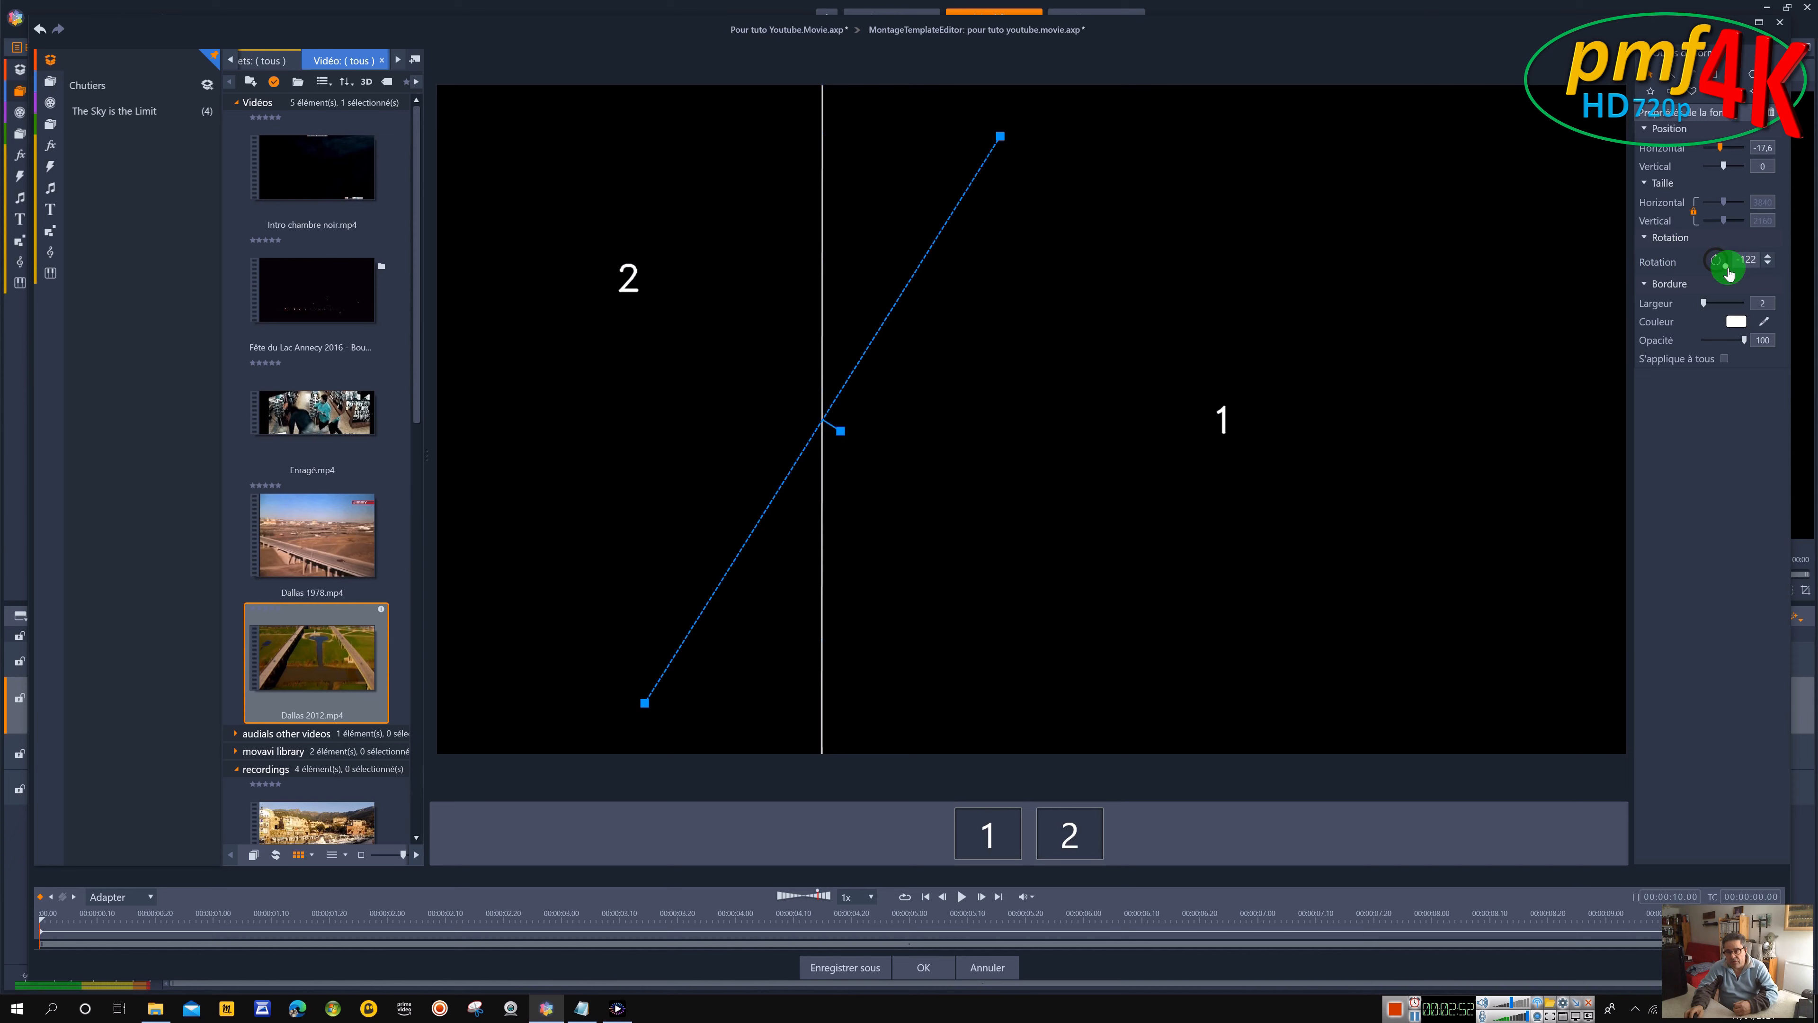
{"action": "left_click_drag", "start_coordinate": [1728, 268], "coordinate": [1728, 268]}
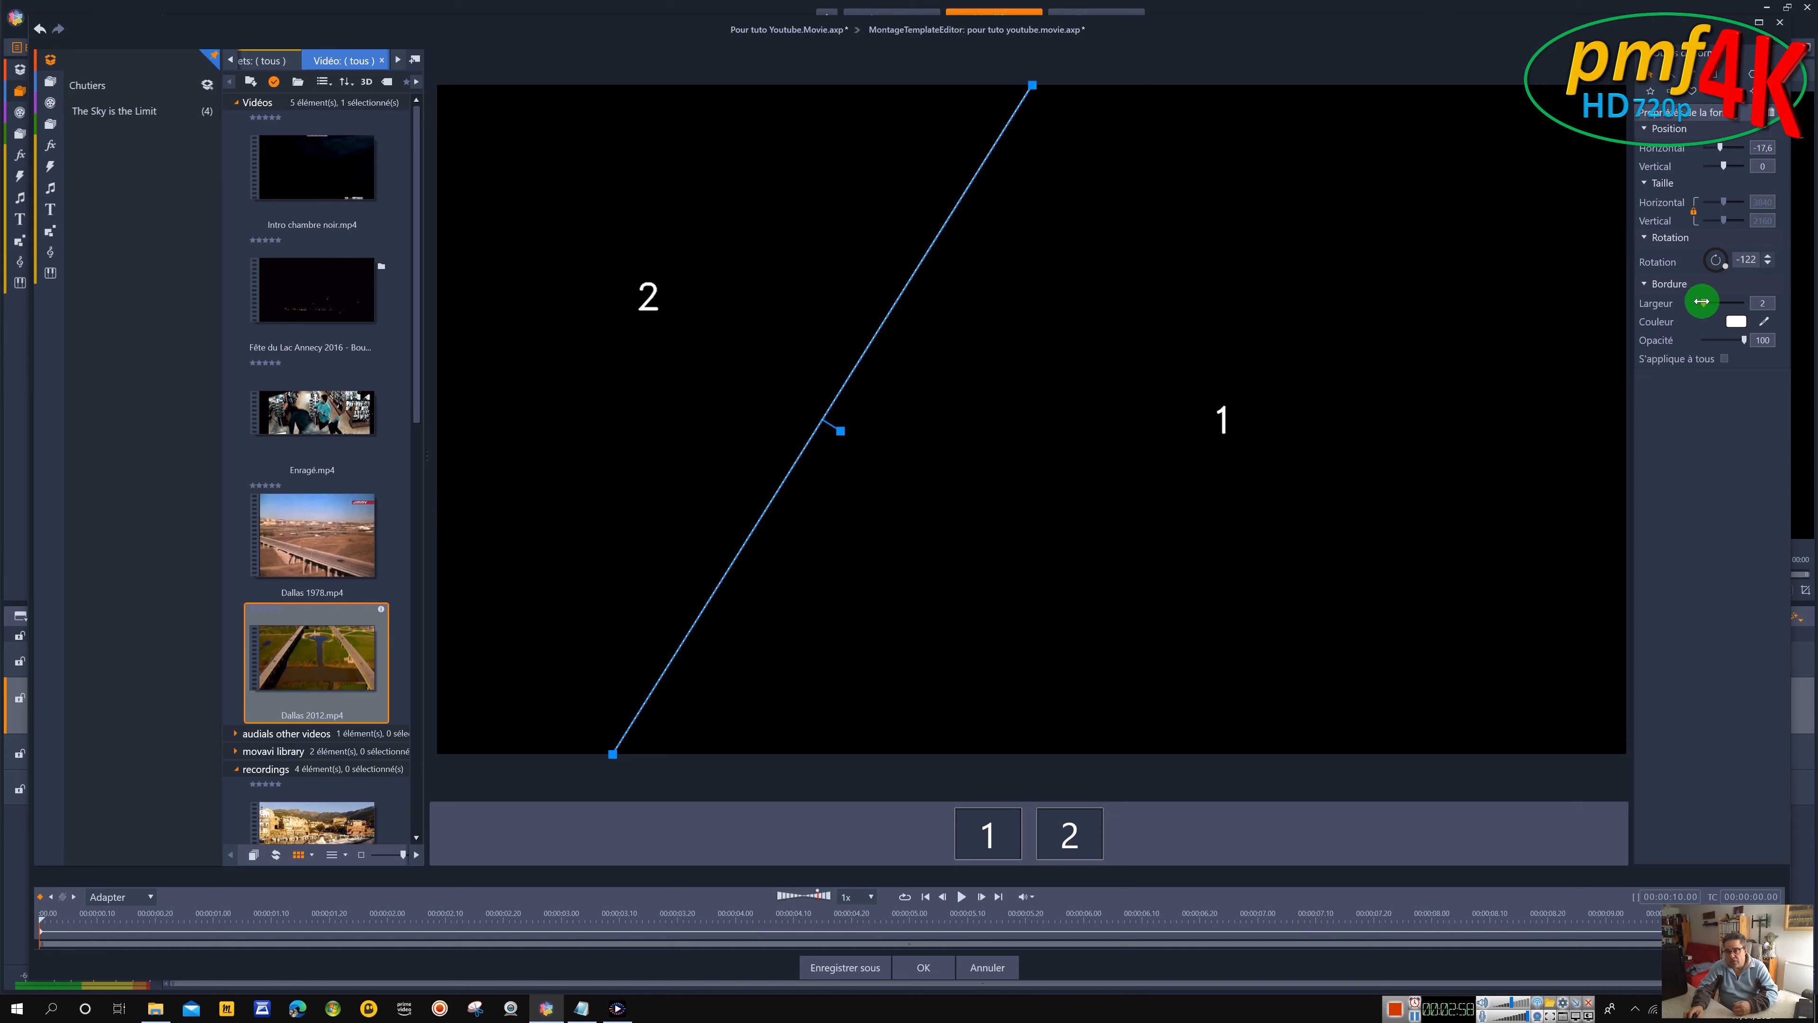
Try a red border with a width of 21 on the diagonal dividing line and undo both changes
{"action": "left_click_drag", "start_coordinate": [1702, 302], "coordinate": [1717, 306]}
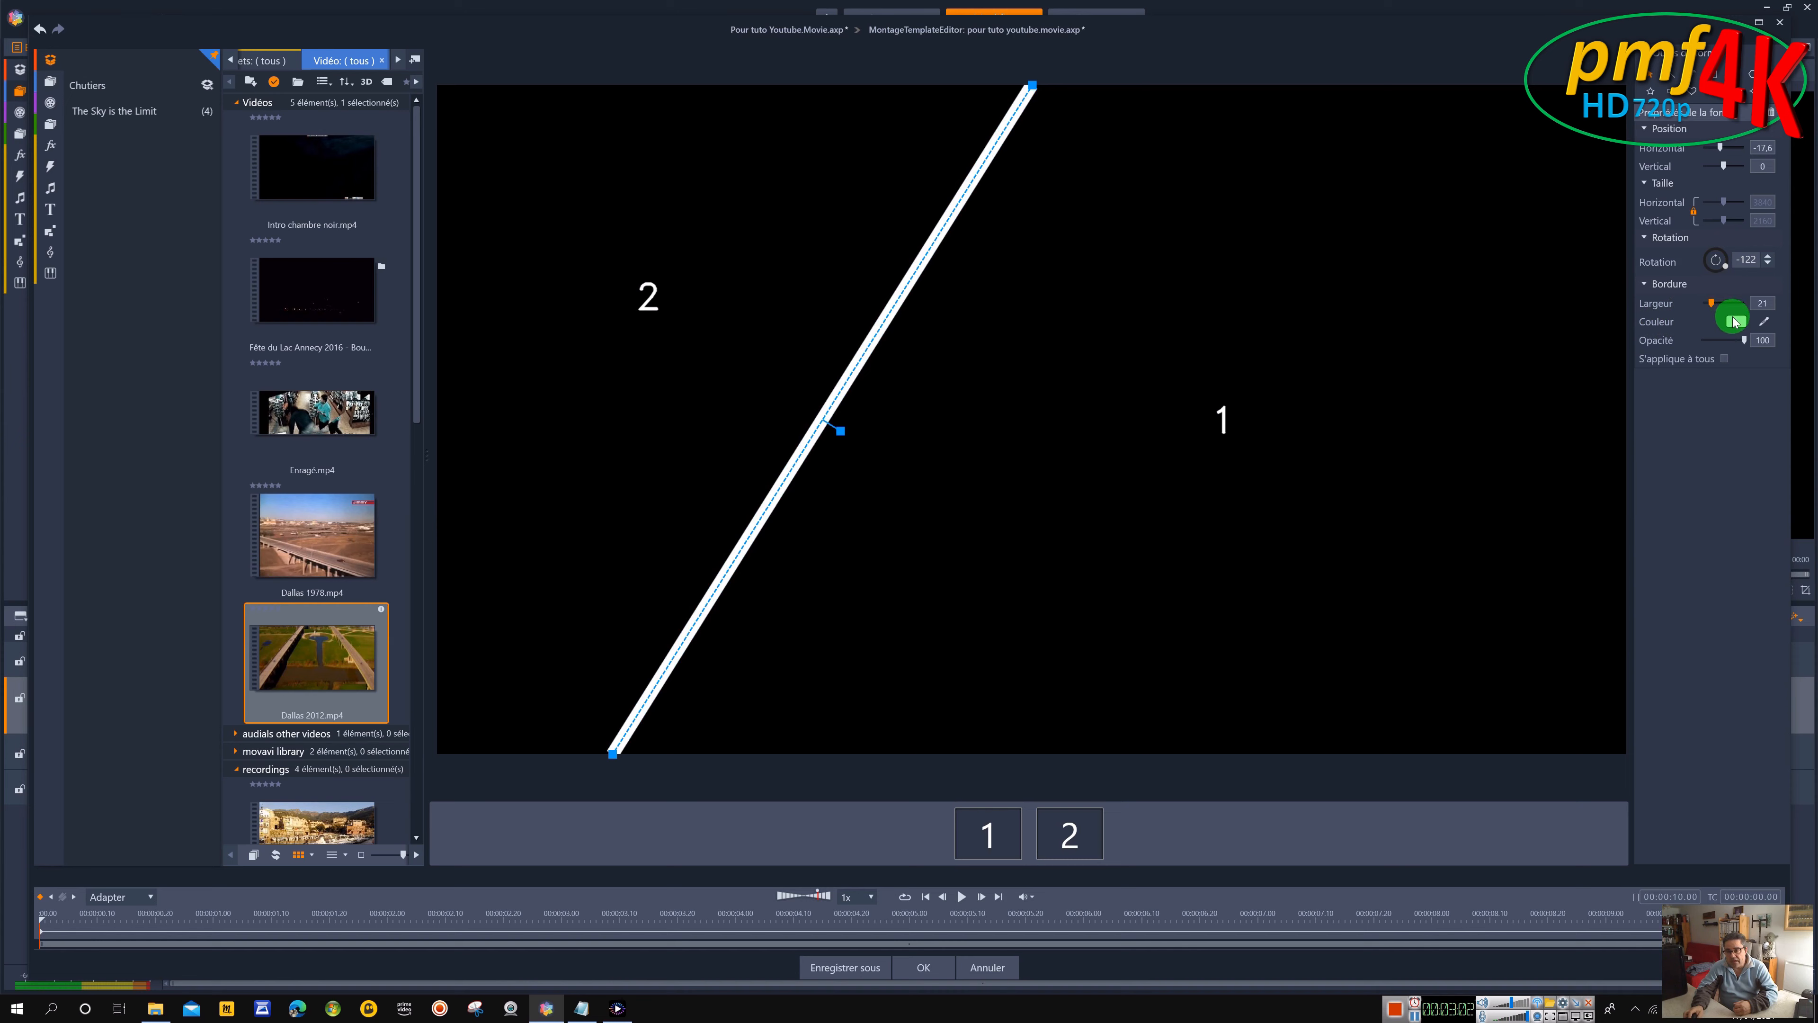
{"action": "left_click", "coordinate": [1732, 321]}
{"action": "left_click", "coordinate": [1694, 806]}
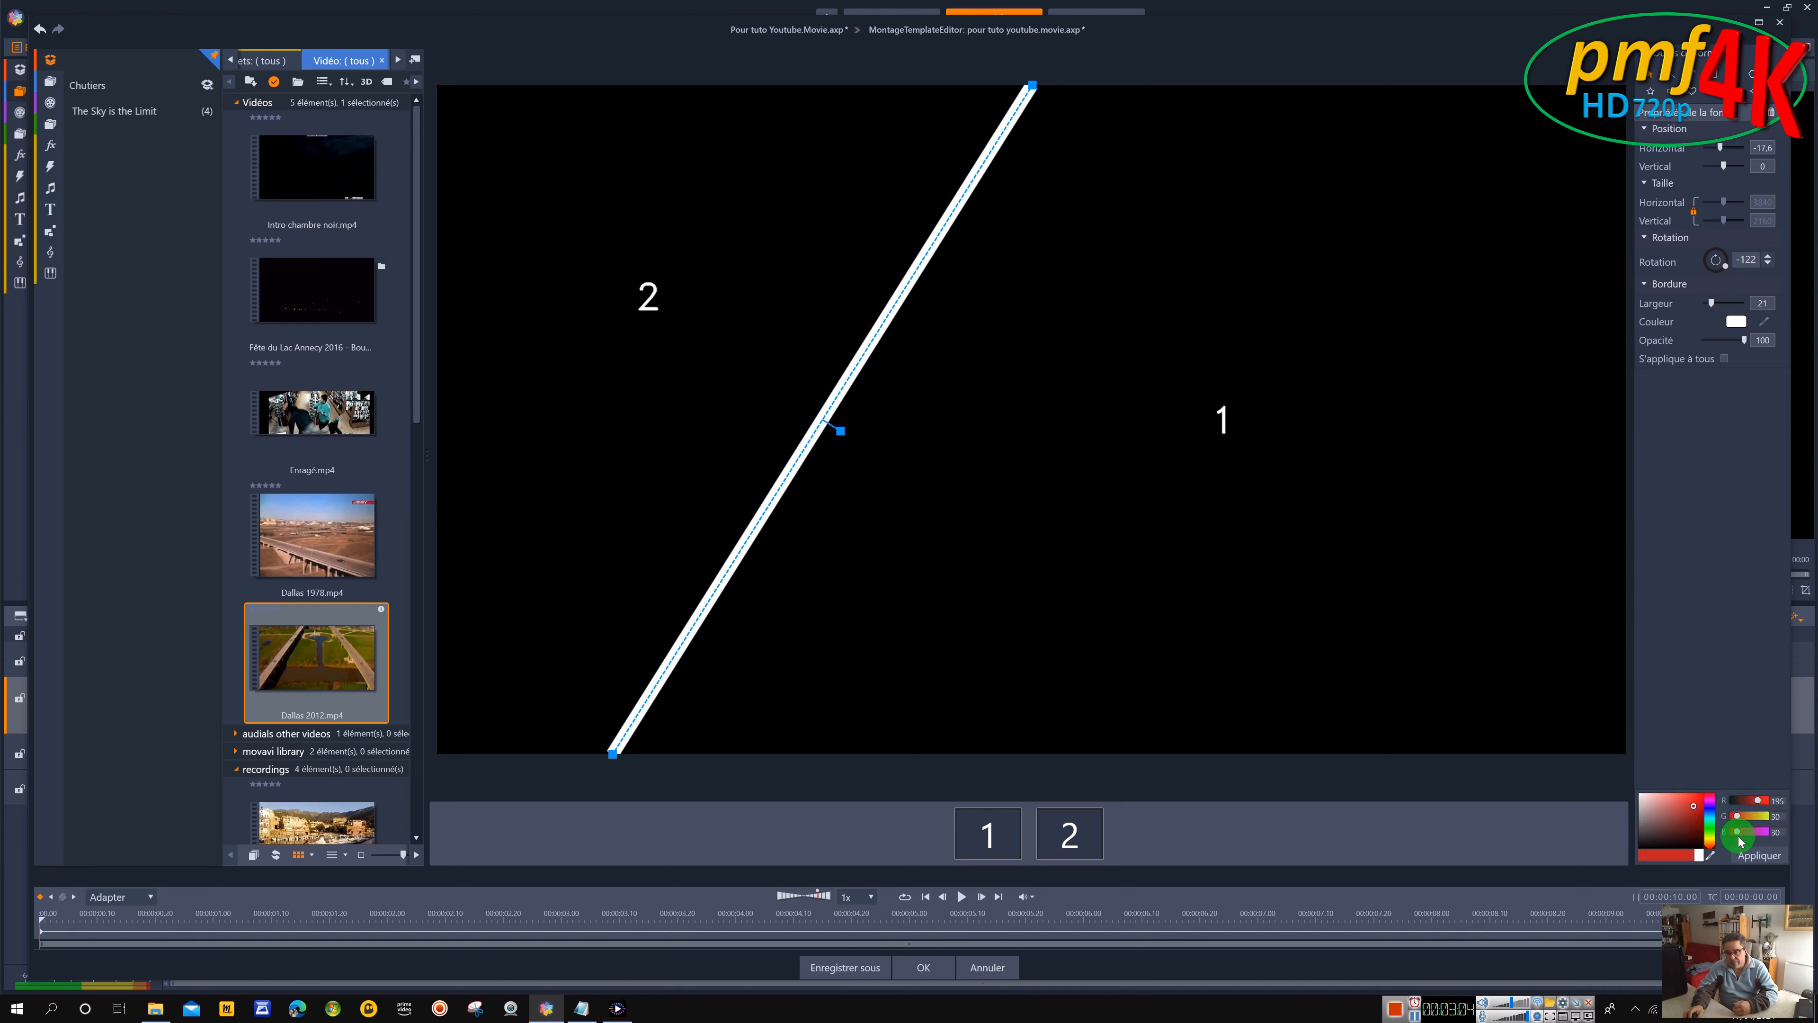
{"action": "left_click_drag", "start_coordinate": [1760, 802], "coordinate": [1766, 801]}
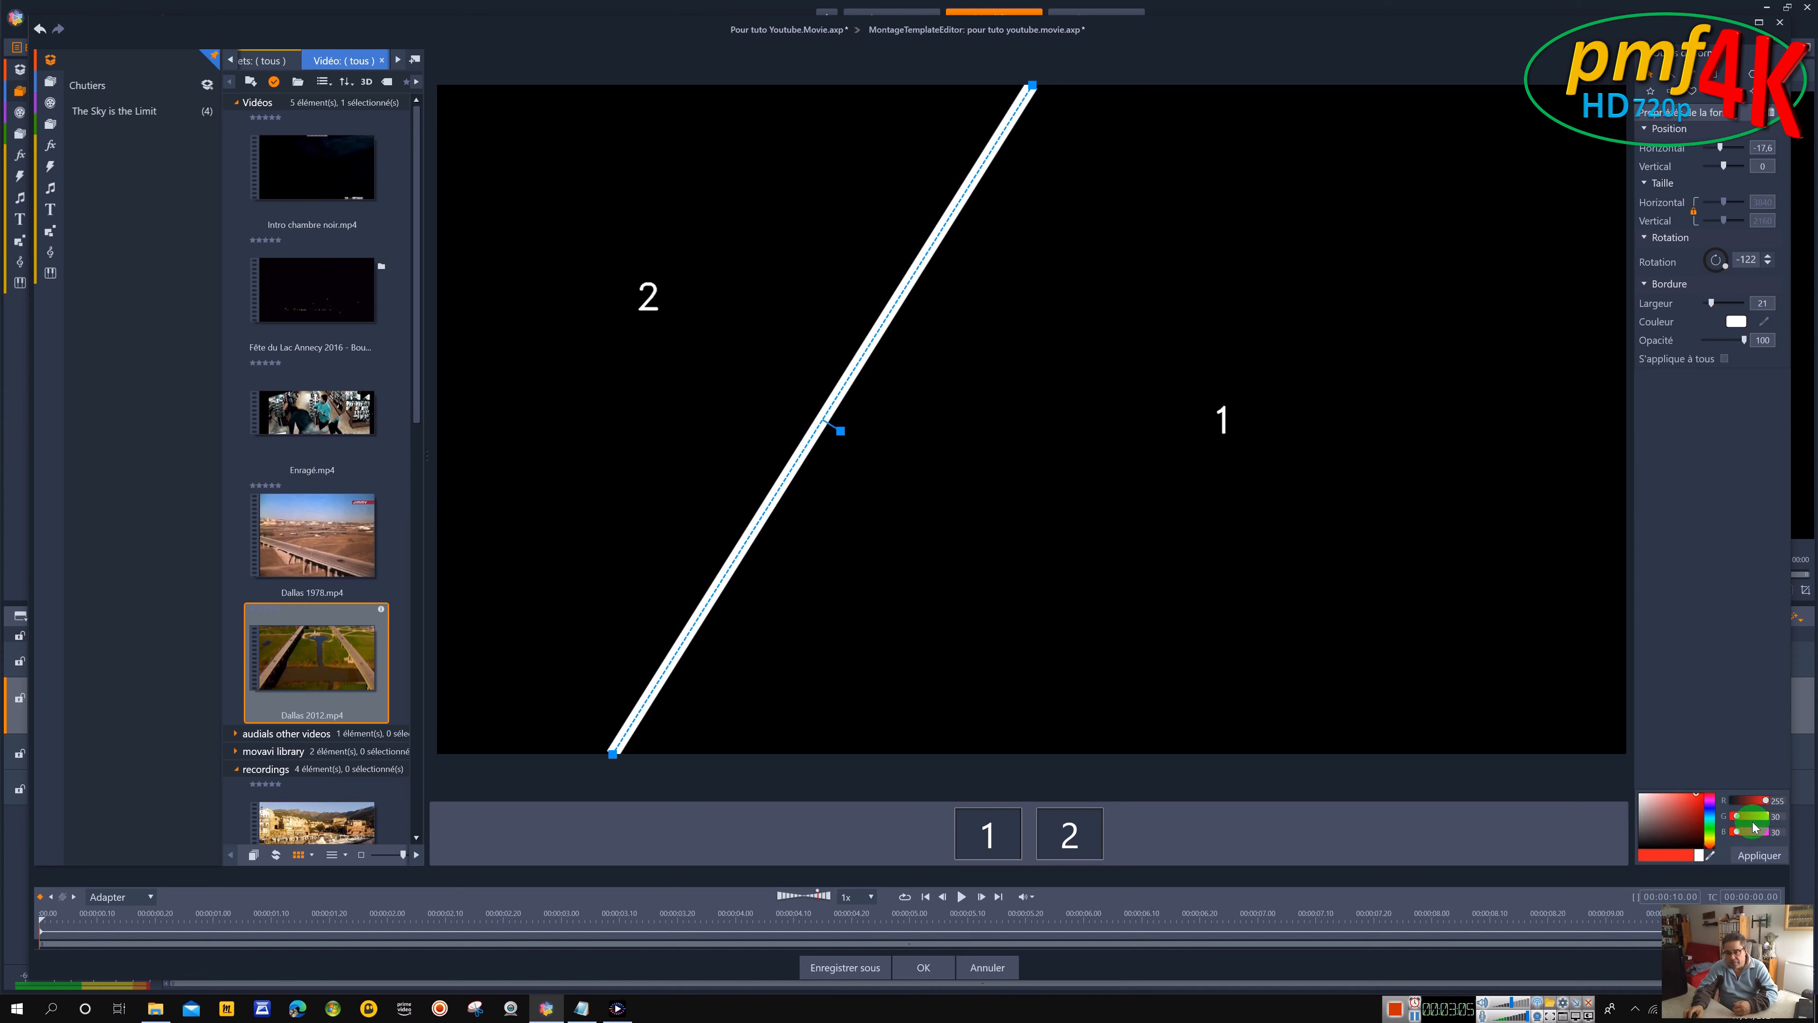
{"action": "left_click", "coordinate": [1759, 855]}
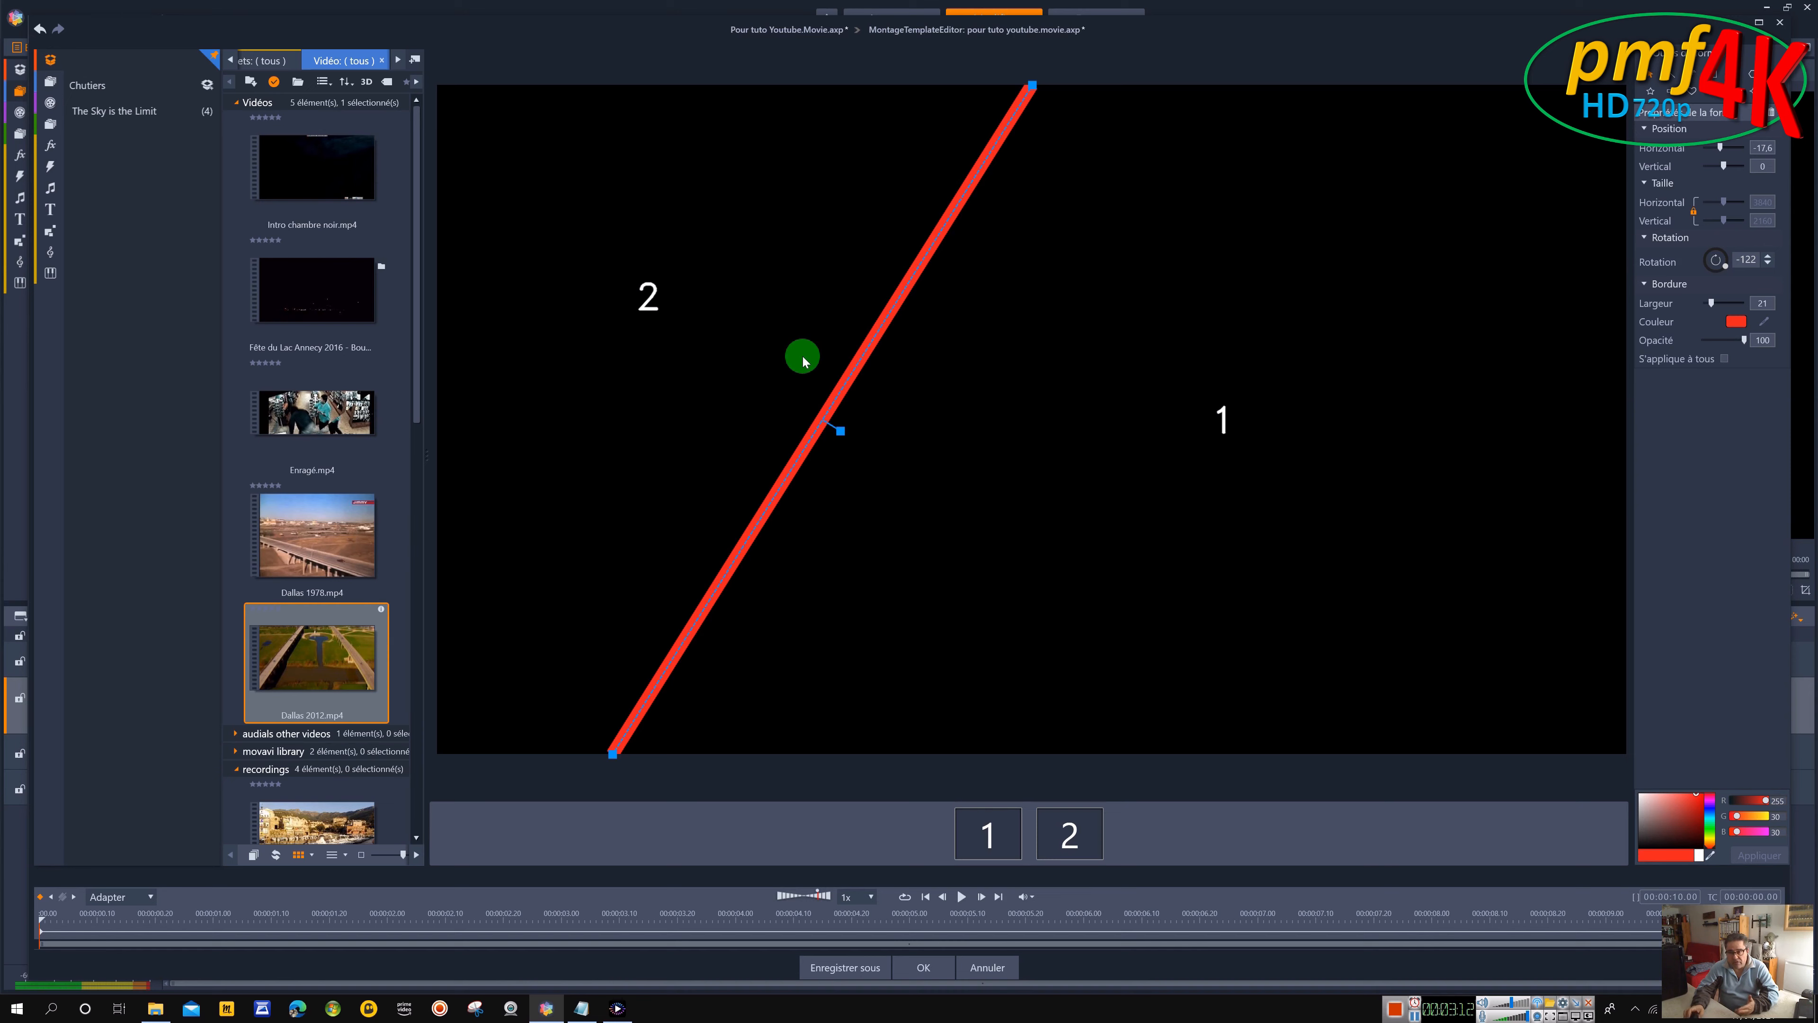
{"action": "left_click", "coordinate": [36, 33]}
{"action": "left_click", "coordinate": [36, 33]}
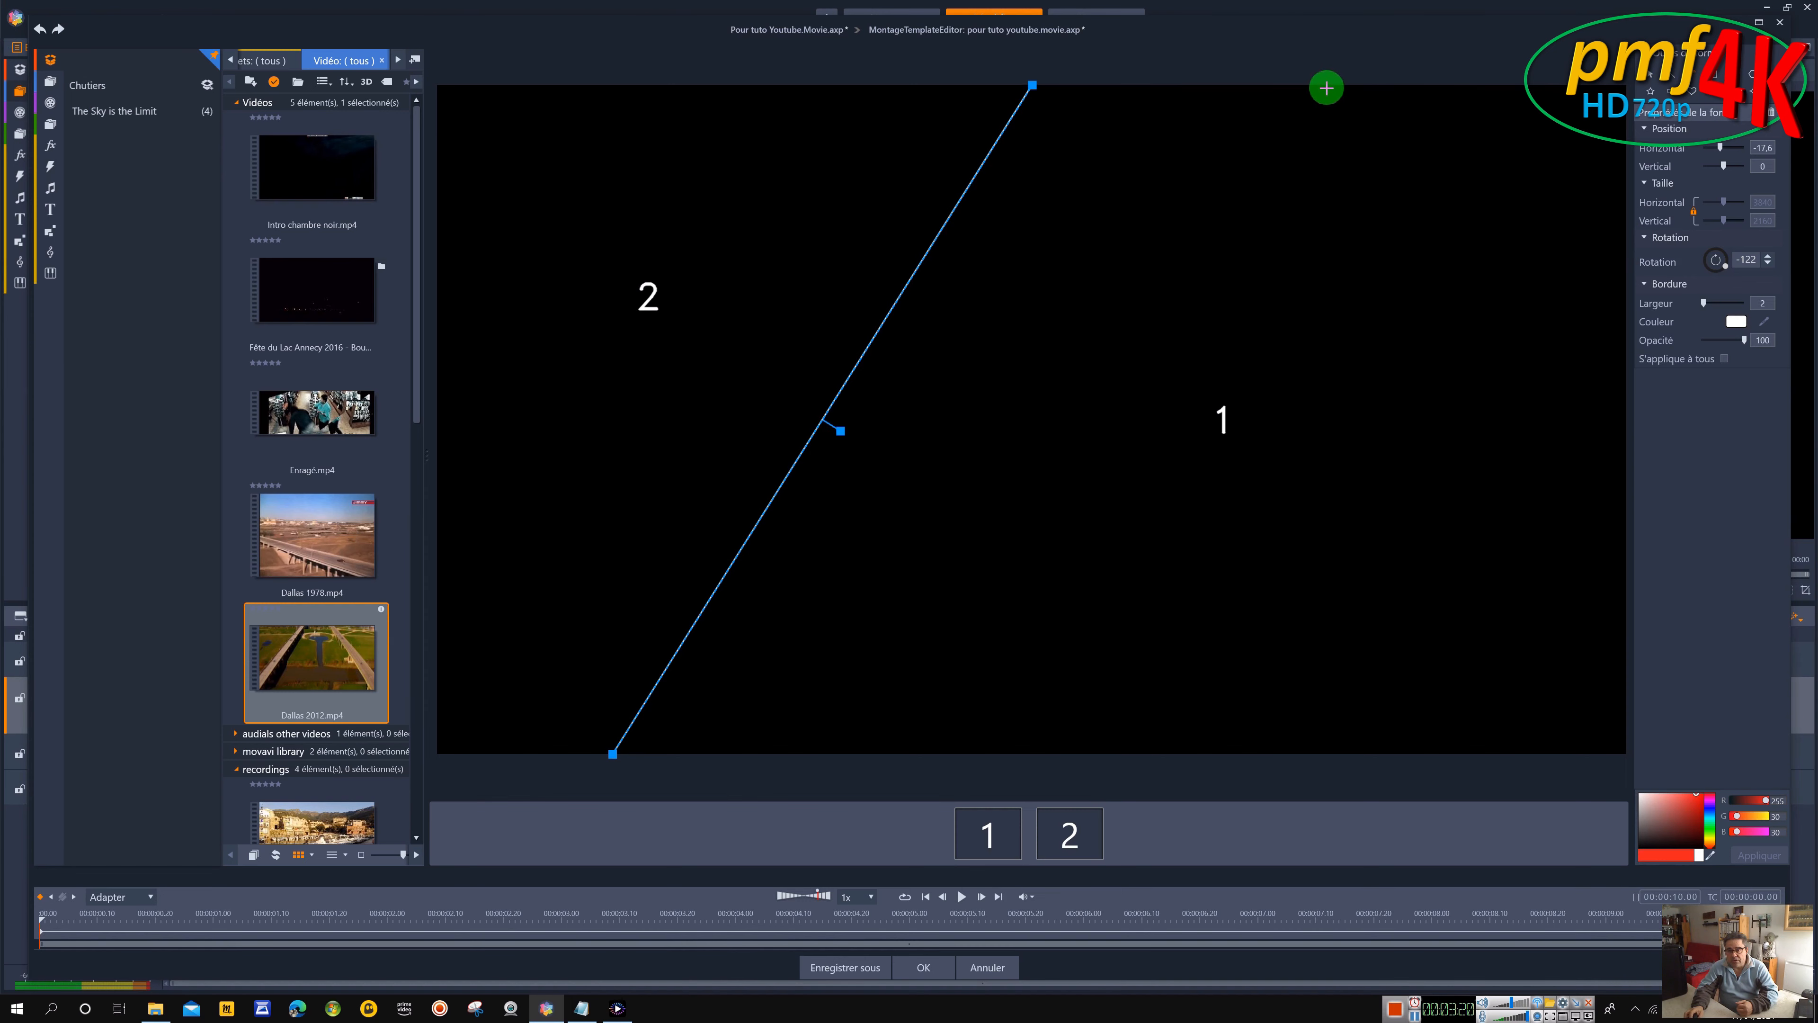
Draw a second full-height dividing line to the right of the diagonal one and bend it leftward into a curve
{"action": "left_click_drag", "start_coordinate": [1311, 85], "coordinate": [1318, 753]}
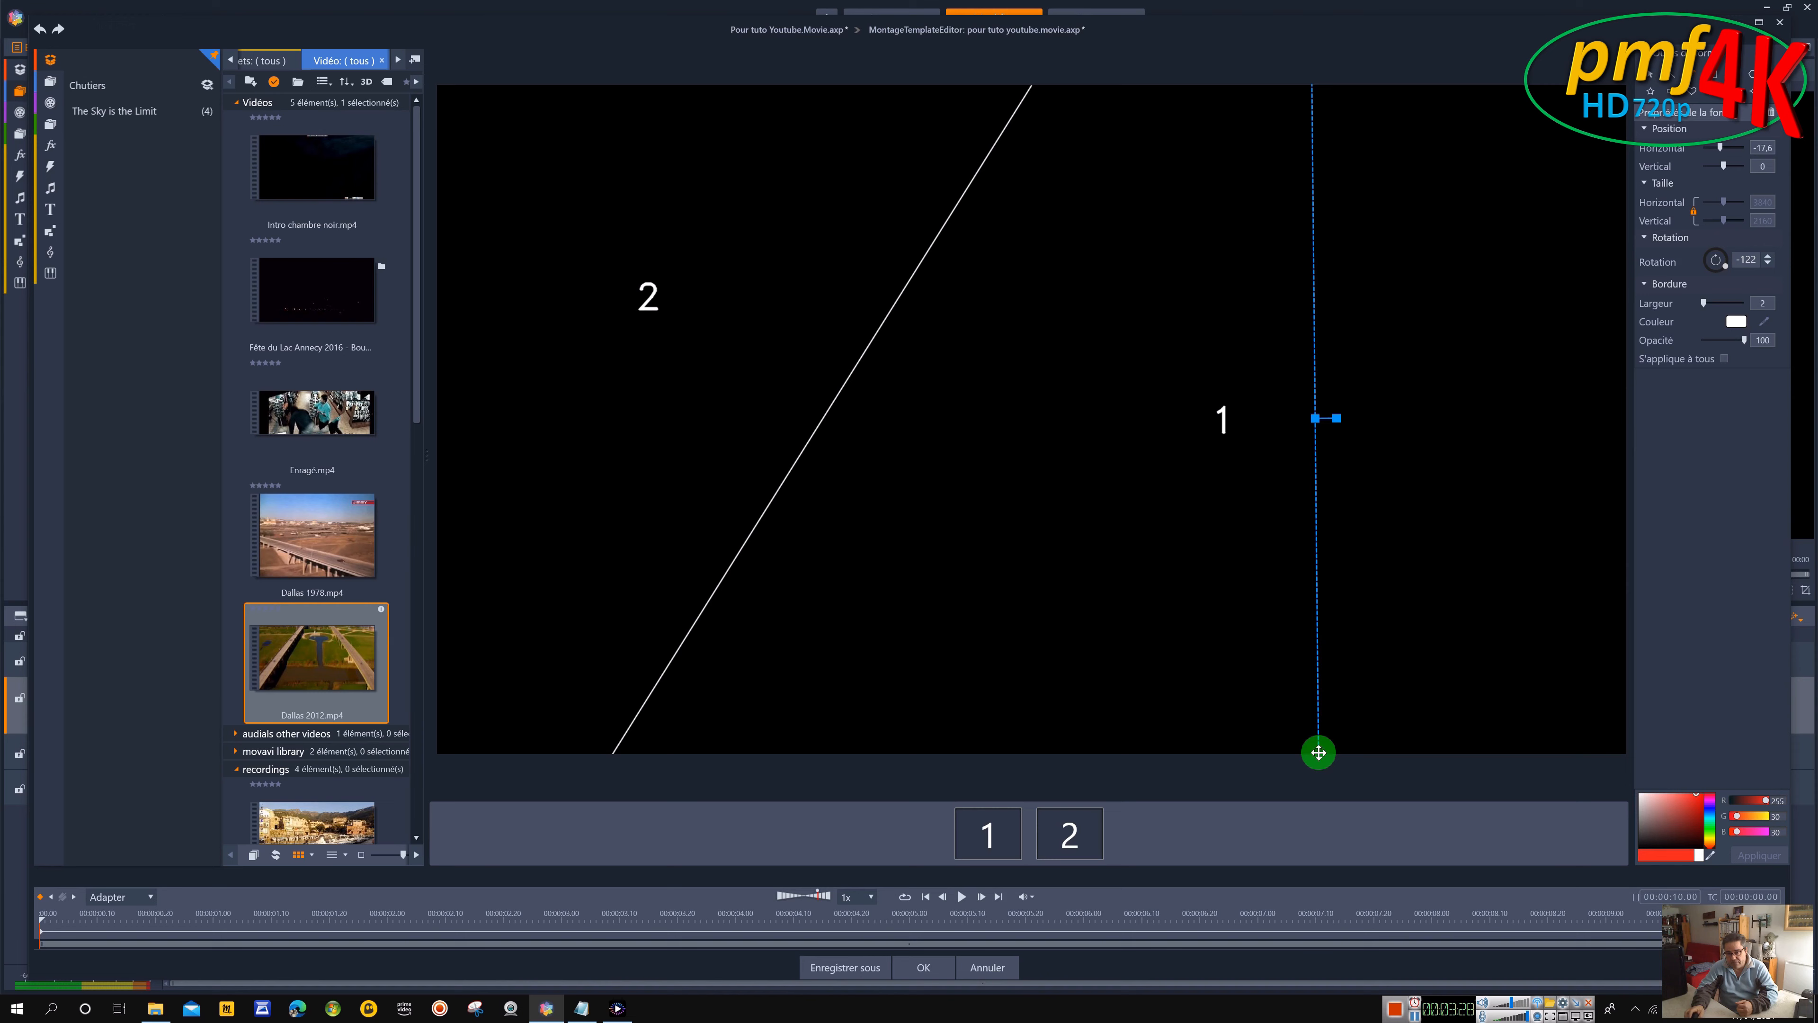
{"action": "left_click_drag", "start_coordinate": [1319, 753], "coordinate": [1318, 752]}
{"action": "left_click_drag", "start_coordinate": [1316, 418], "coordinate": [1239, 511]}
{"action": "left_click_drag", "start_coordinate": [1382, 304], "coordinate": [1205, 531]}
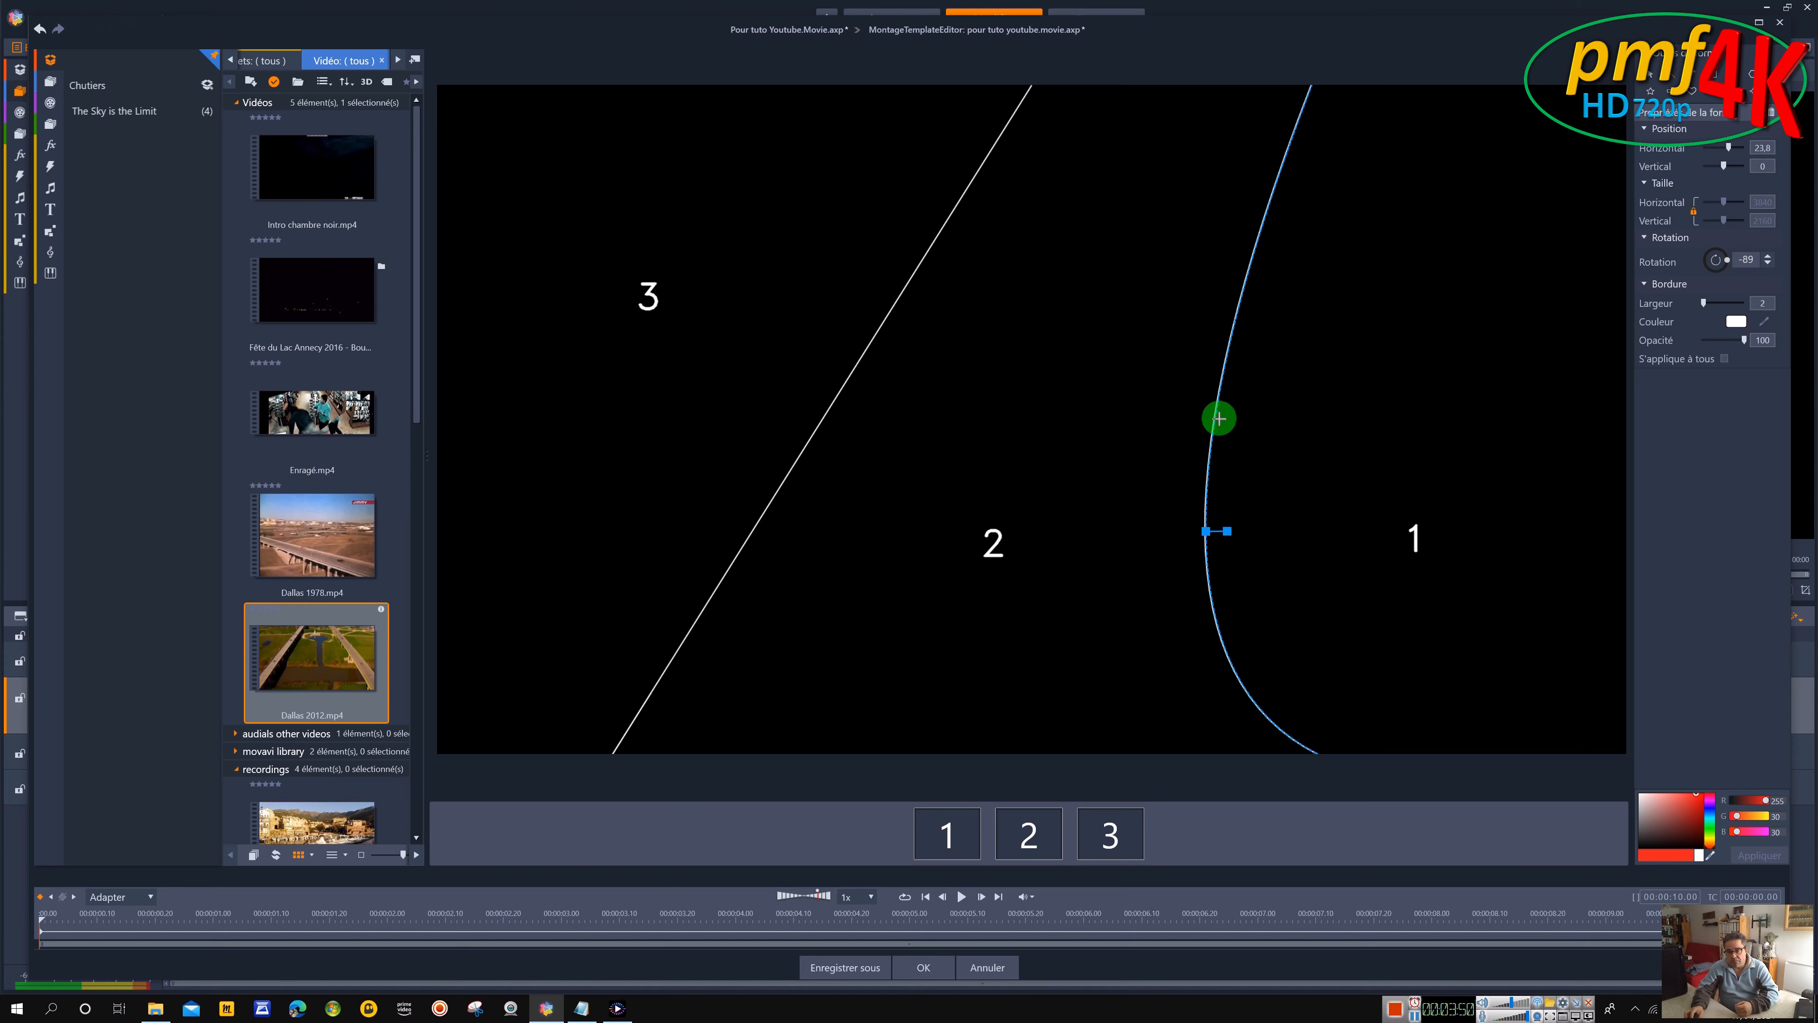
Try a slanted line from the frame's right edge across the curve to the diagonal divider, and delete it
{"action": "left_click", "coordinate": [1625, 318]}
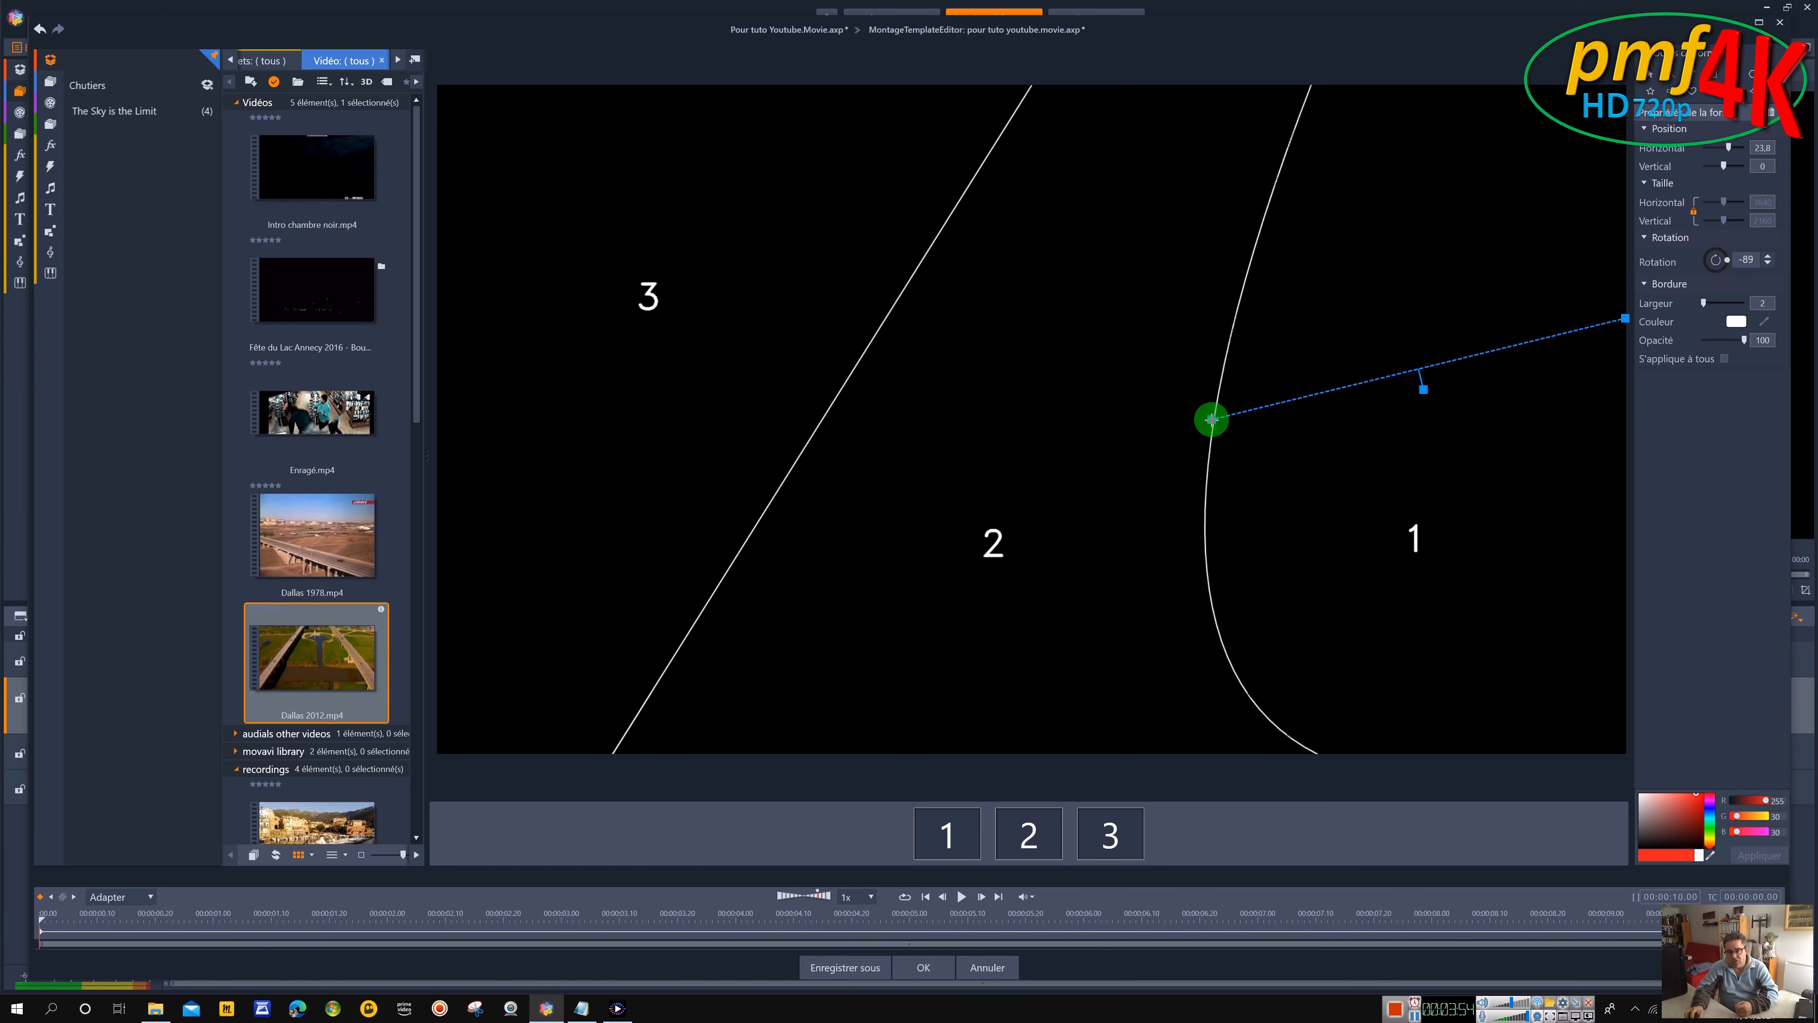
{"action": "left_click", "coordinate": [1211, 419]}
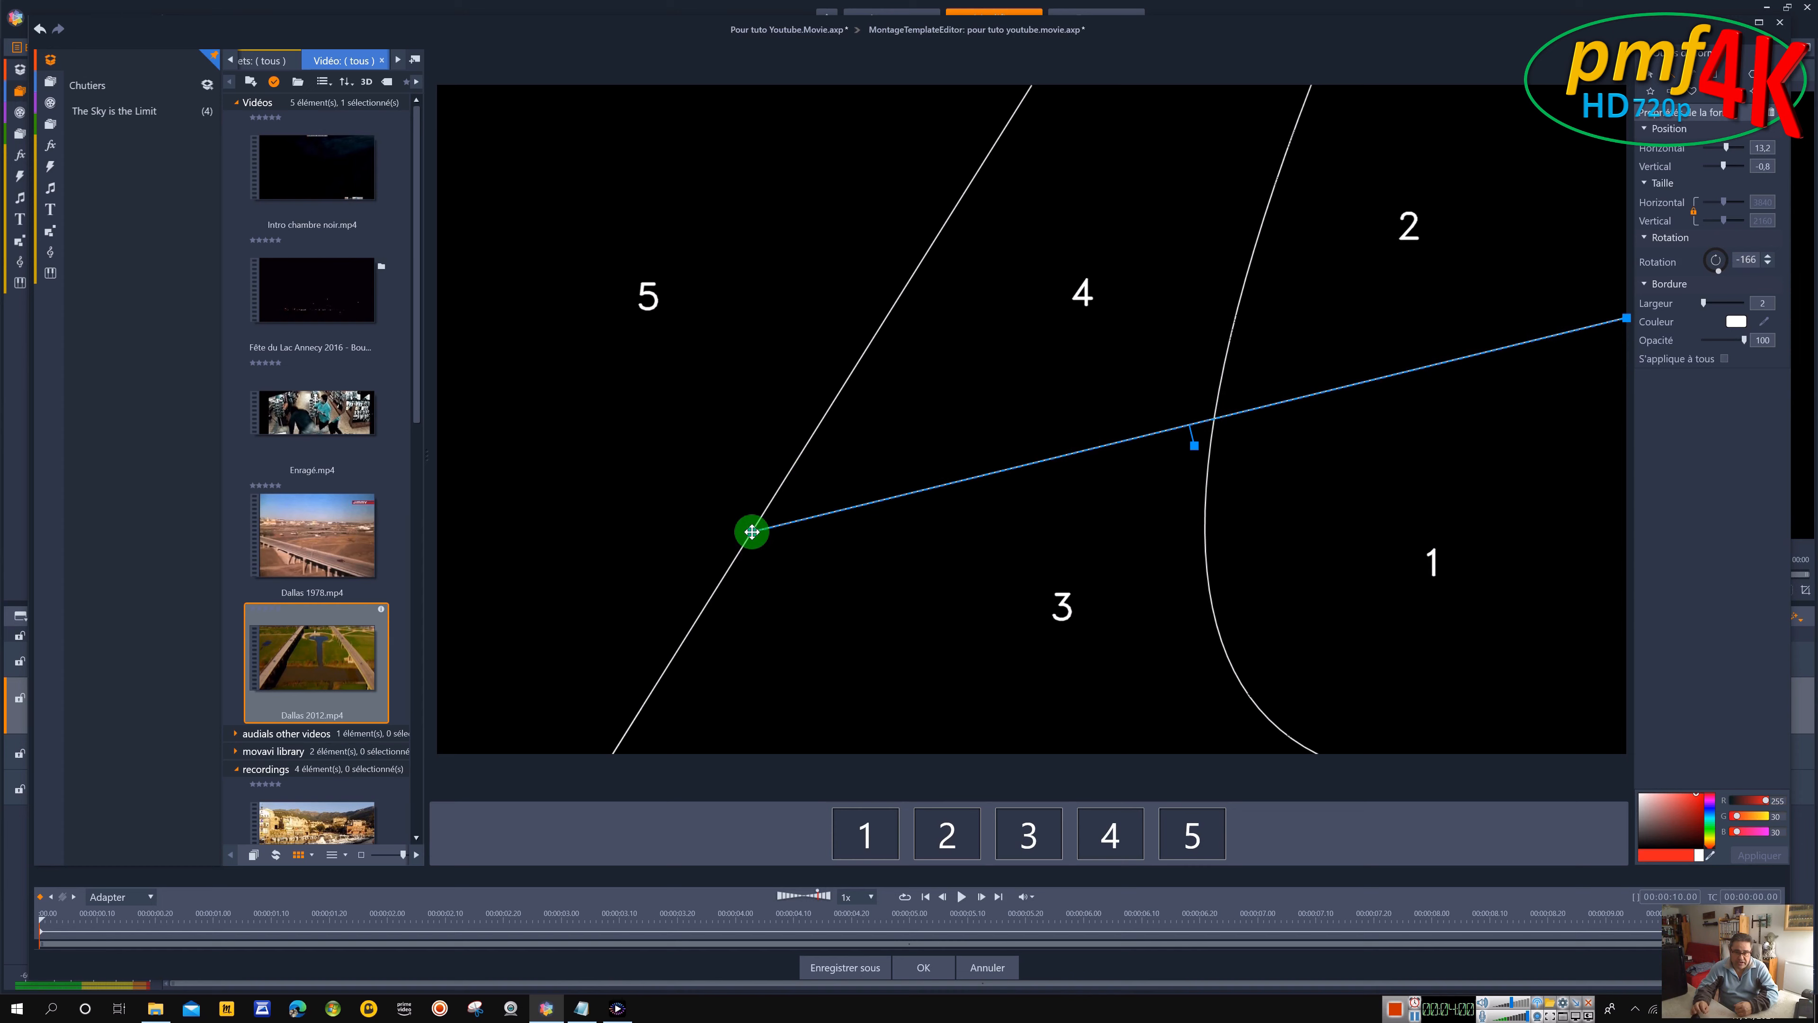
{"action": "left_click", "coordinate": [1693, 214]}
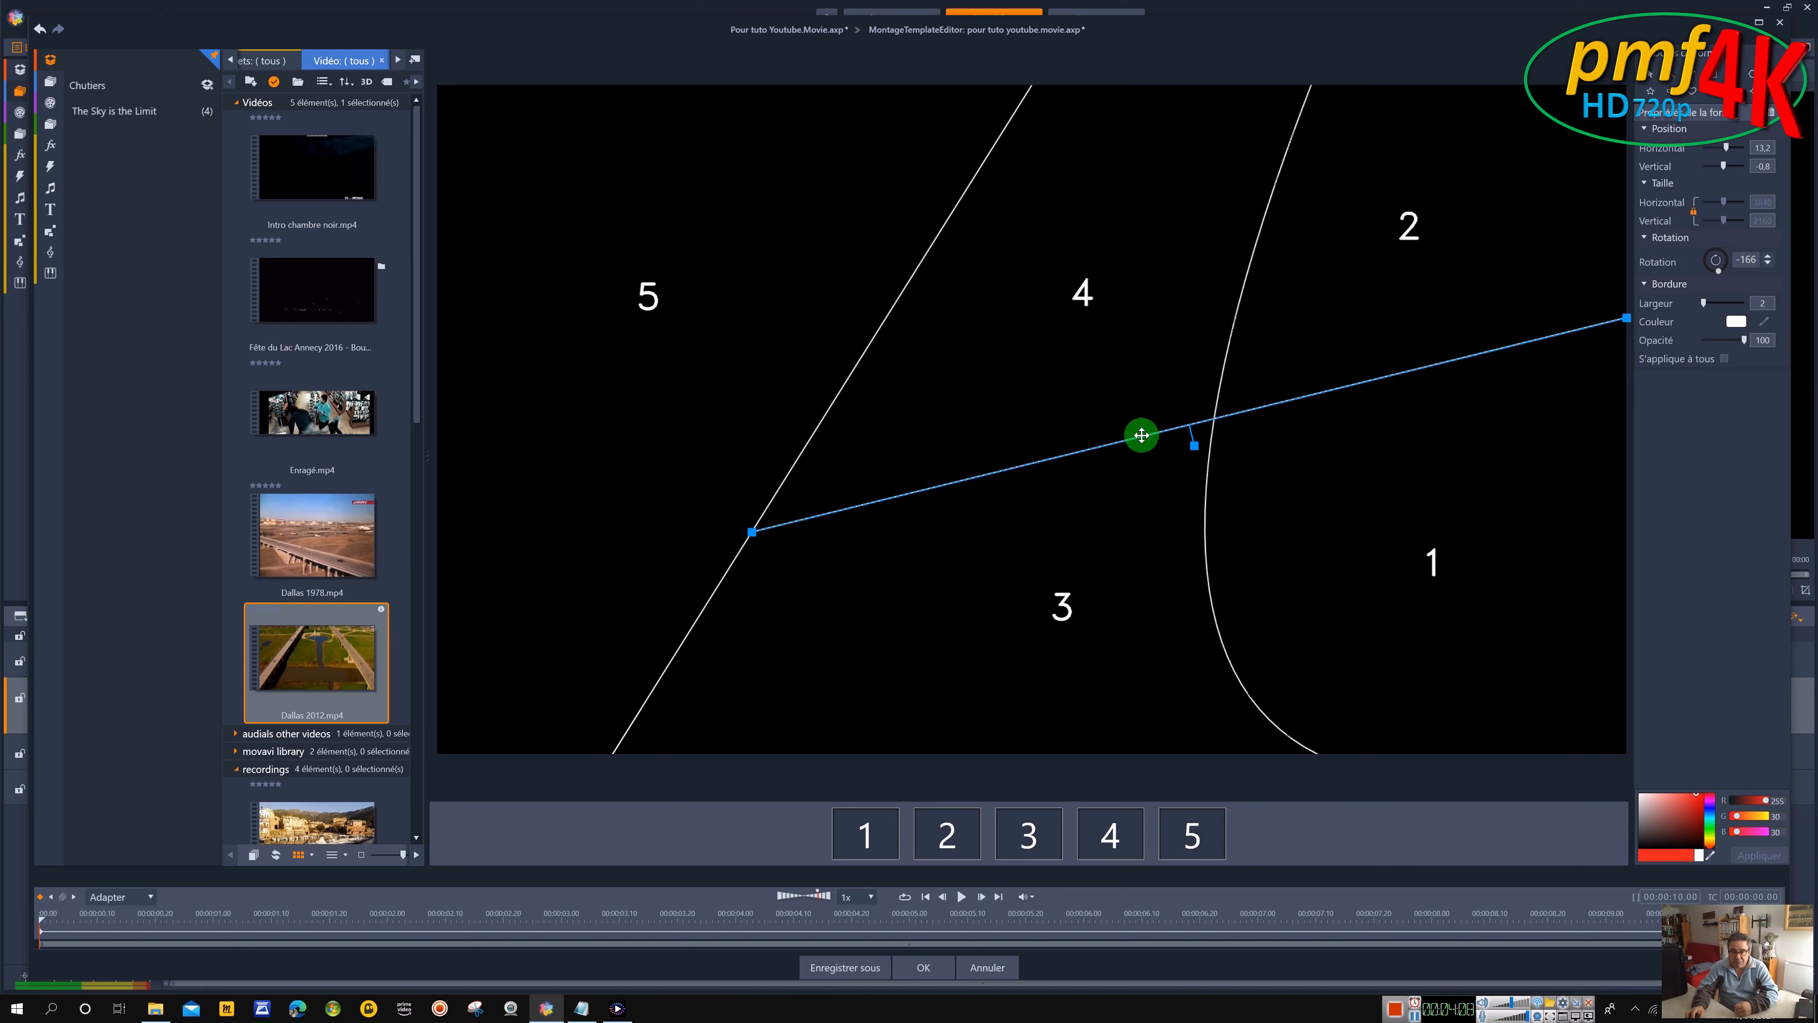
{"action": "left_click_drag", "start_coordinate": [1143, 432], "coordinate": [1319, 397]}
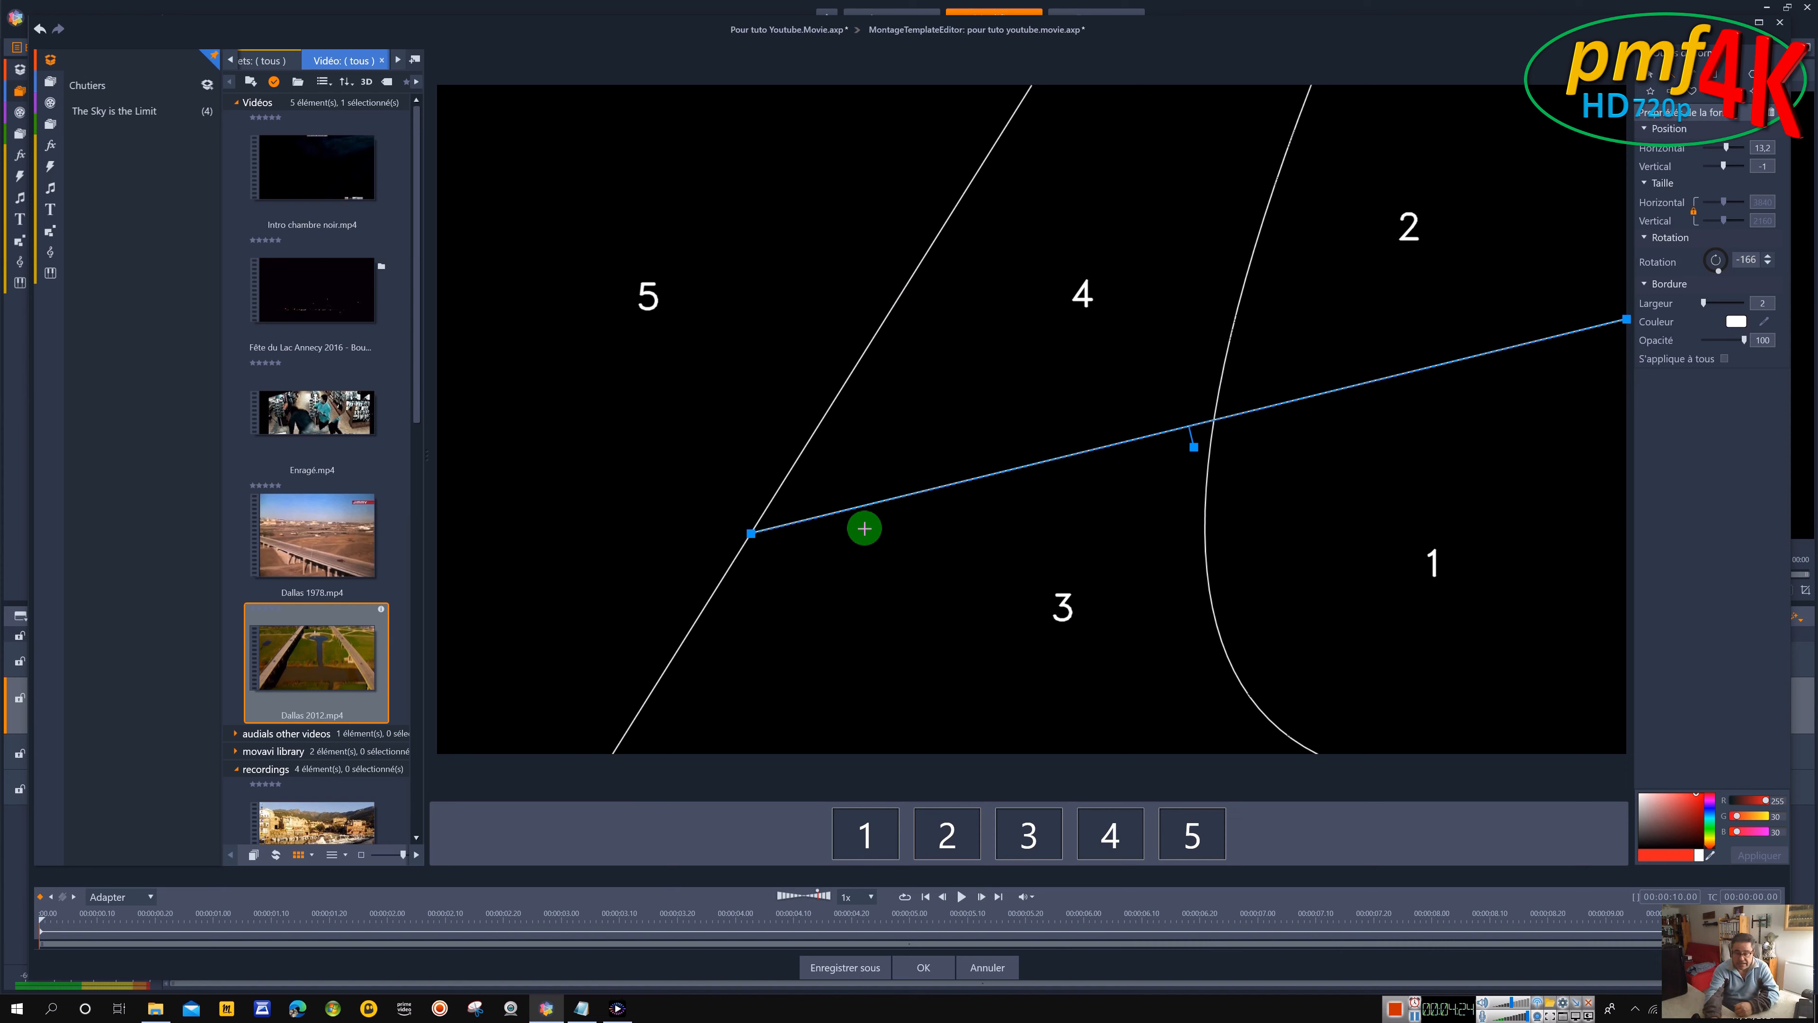
{"action": "key", "text": "Delete"}
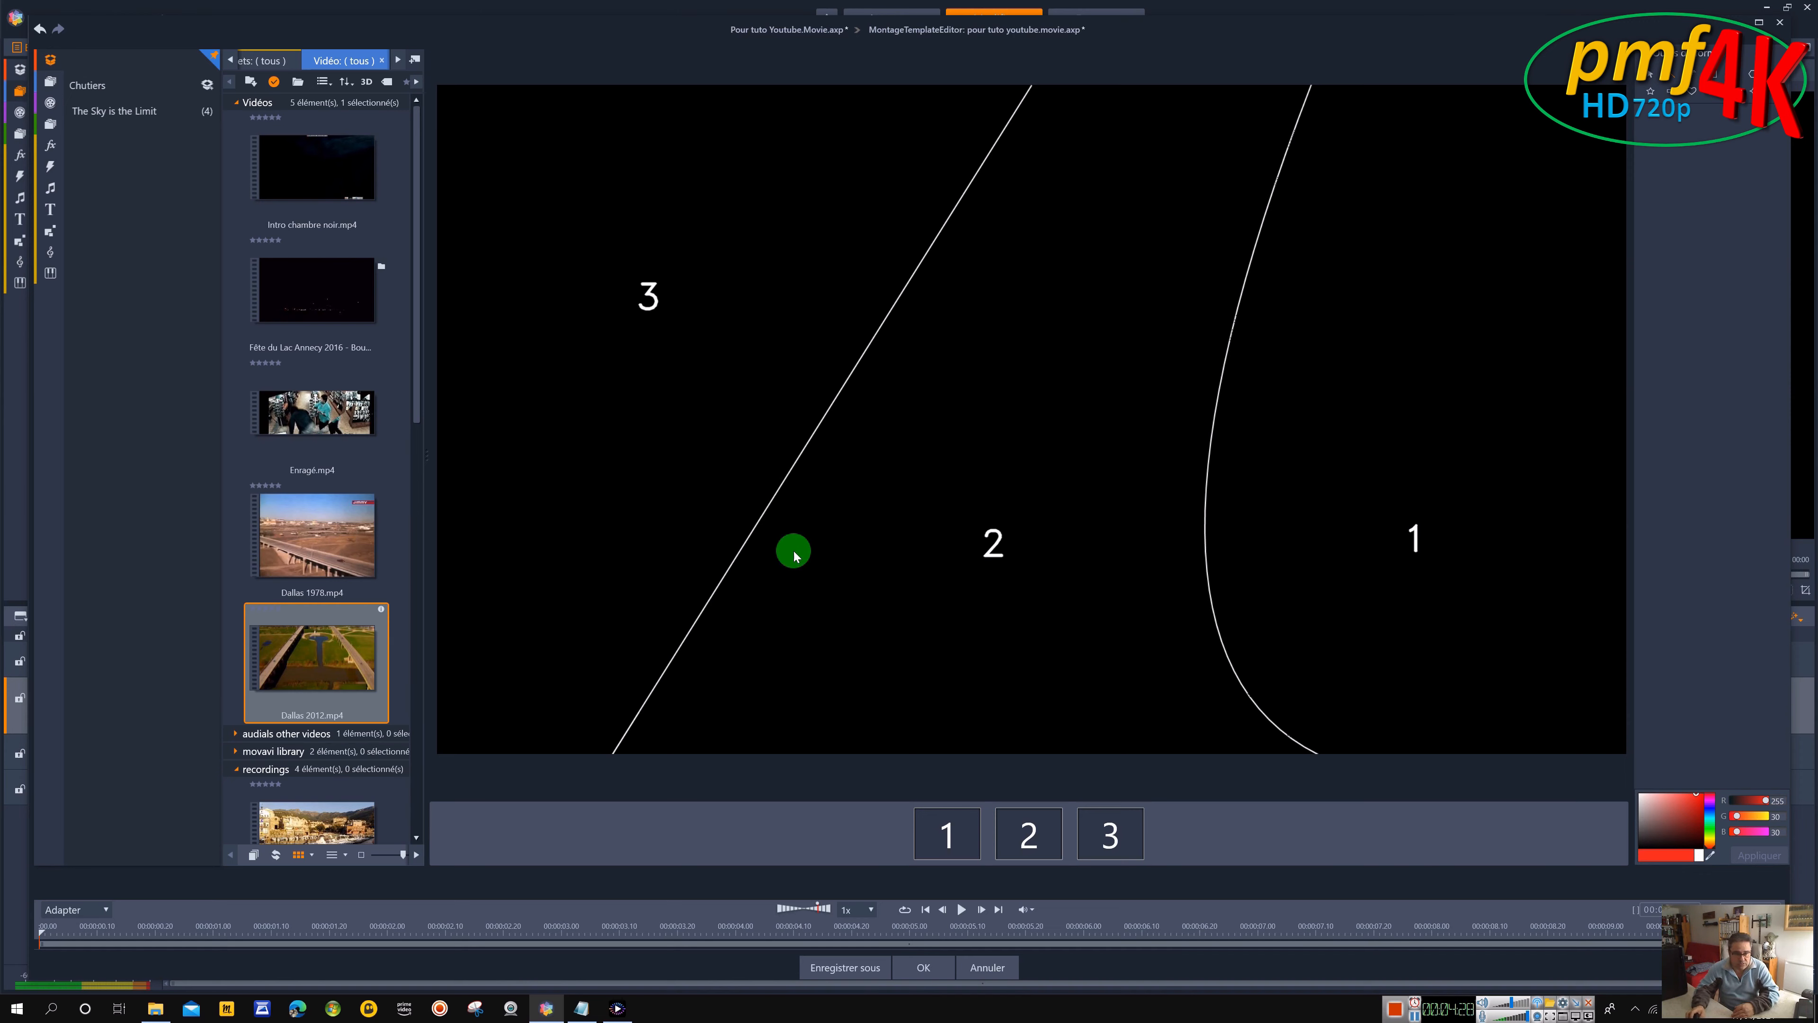
Fill pane 3 with Chipie.mp4, pane 2 with Chipie (5).mp4 and pane 1 with Chipie (16).mp4, and accept the template
{"action": "scroll", "coordinate": [357, 642], "scroll_direction": "down", "scroll_amount": 10}
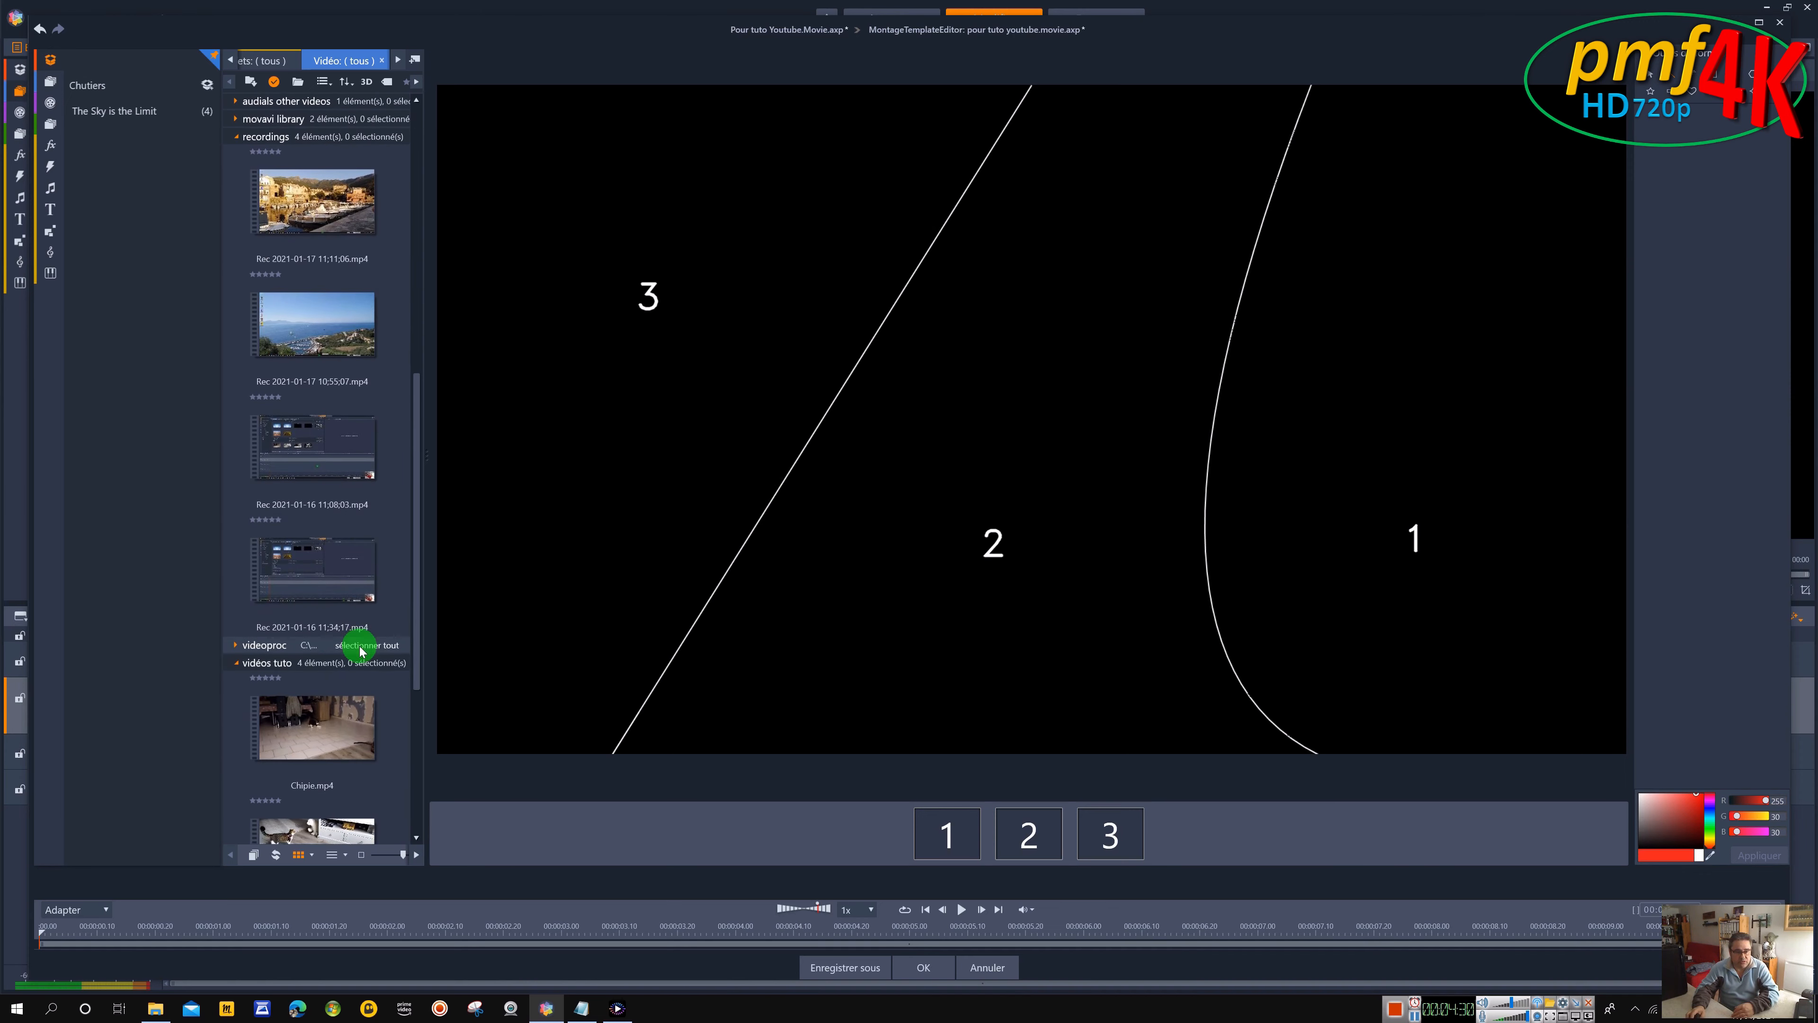
{"action": "left_click_drag", "start_coordinate": [350, 388], "coordinate": [579, 383]}
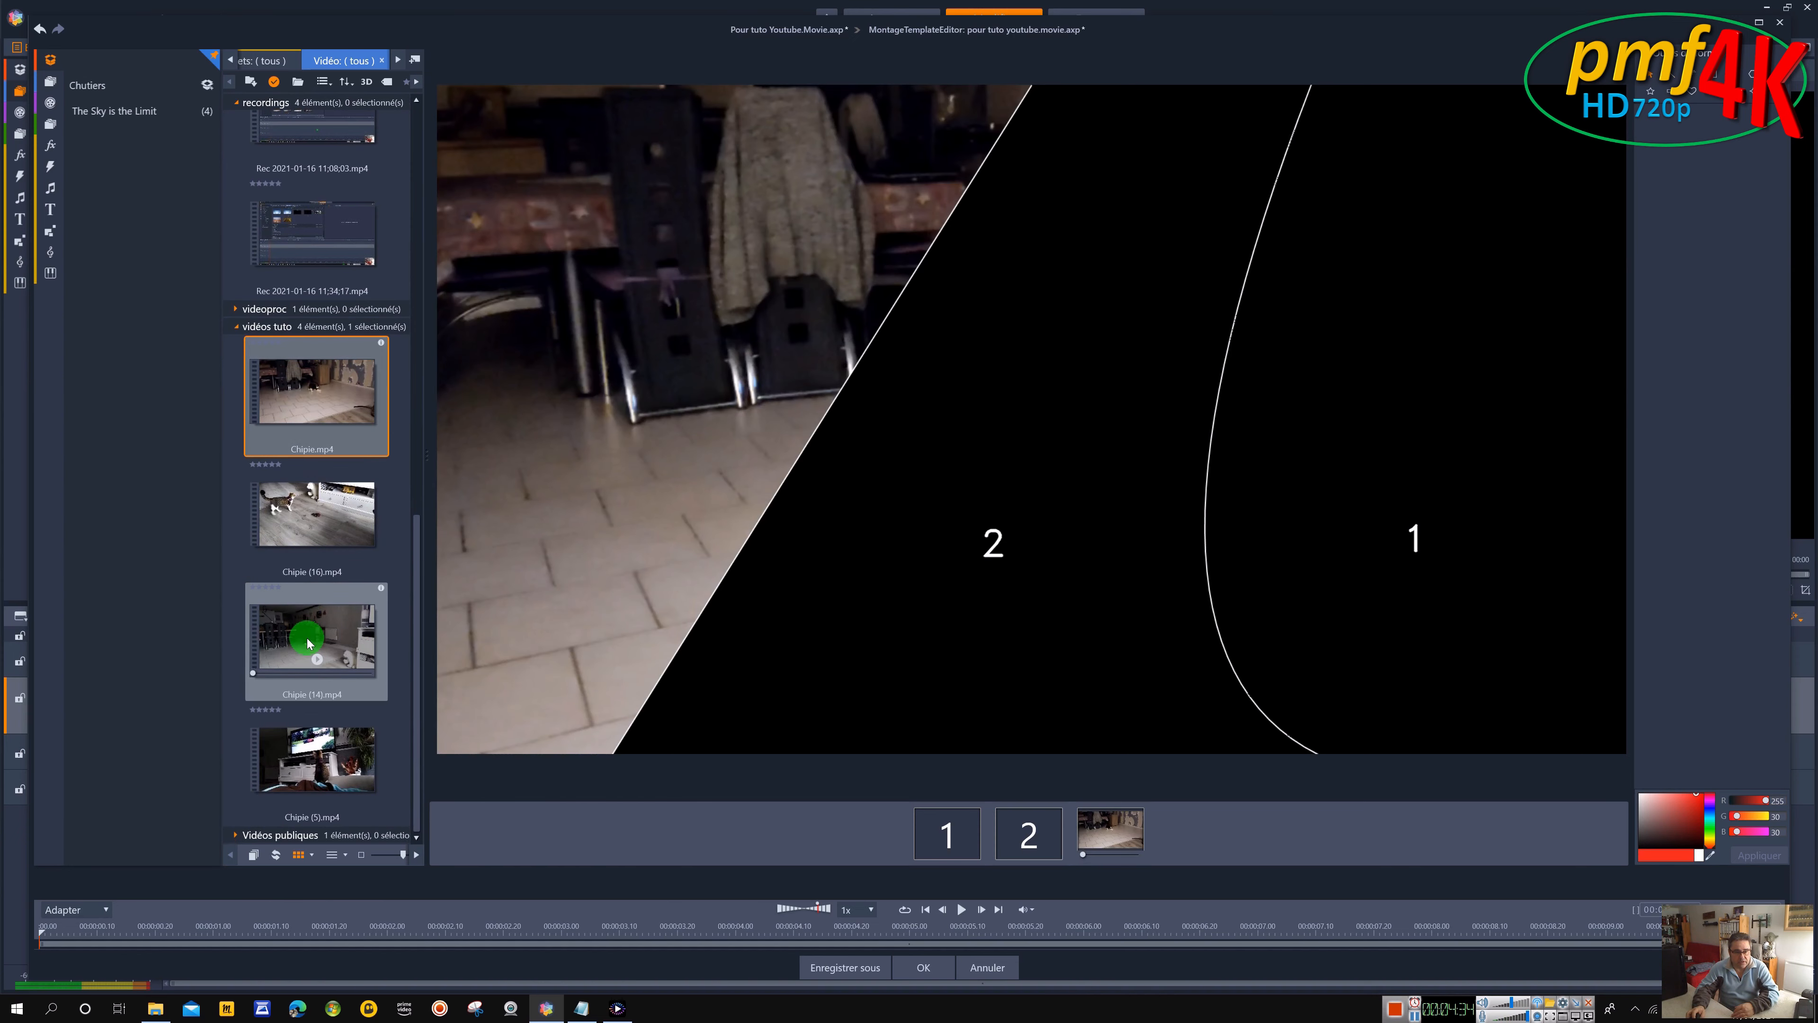
{"action": "left_click_drag", "start_coordinate": [318, 746], "coordinate": [1055, 511]}
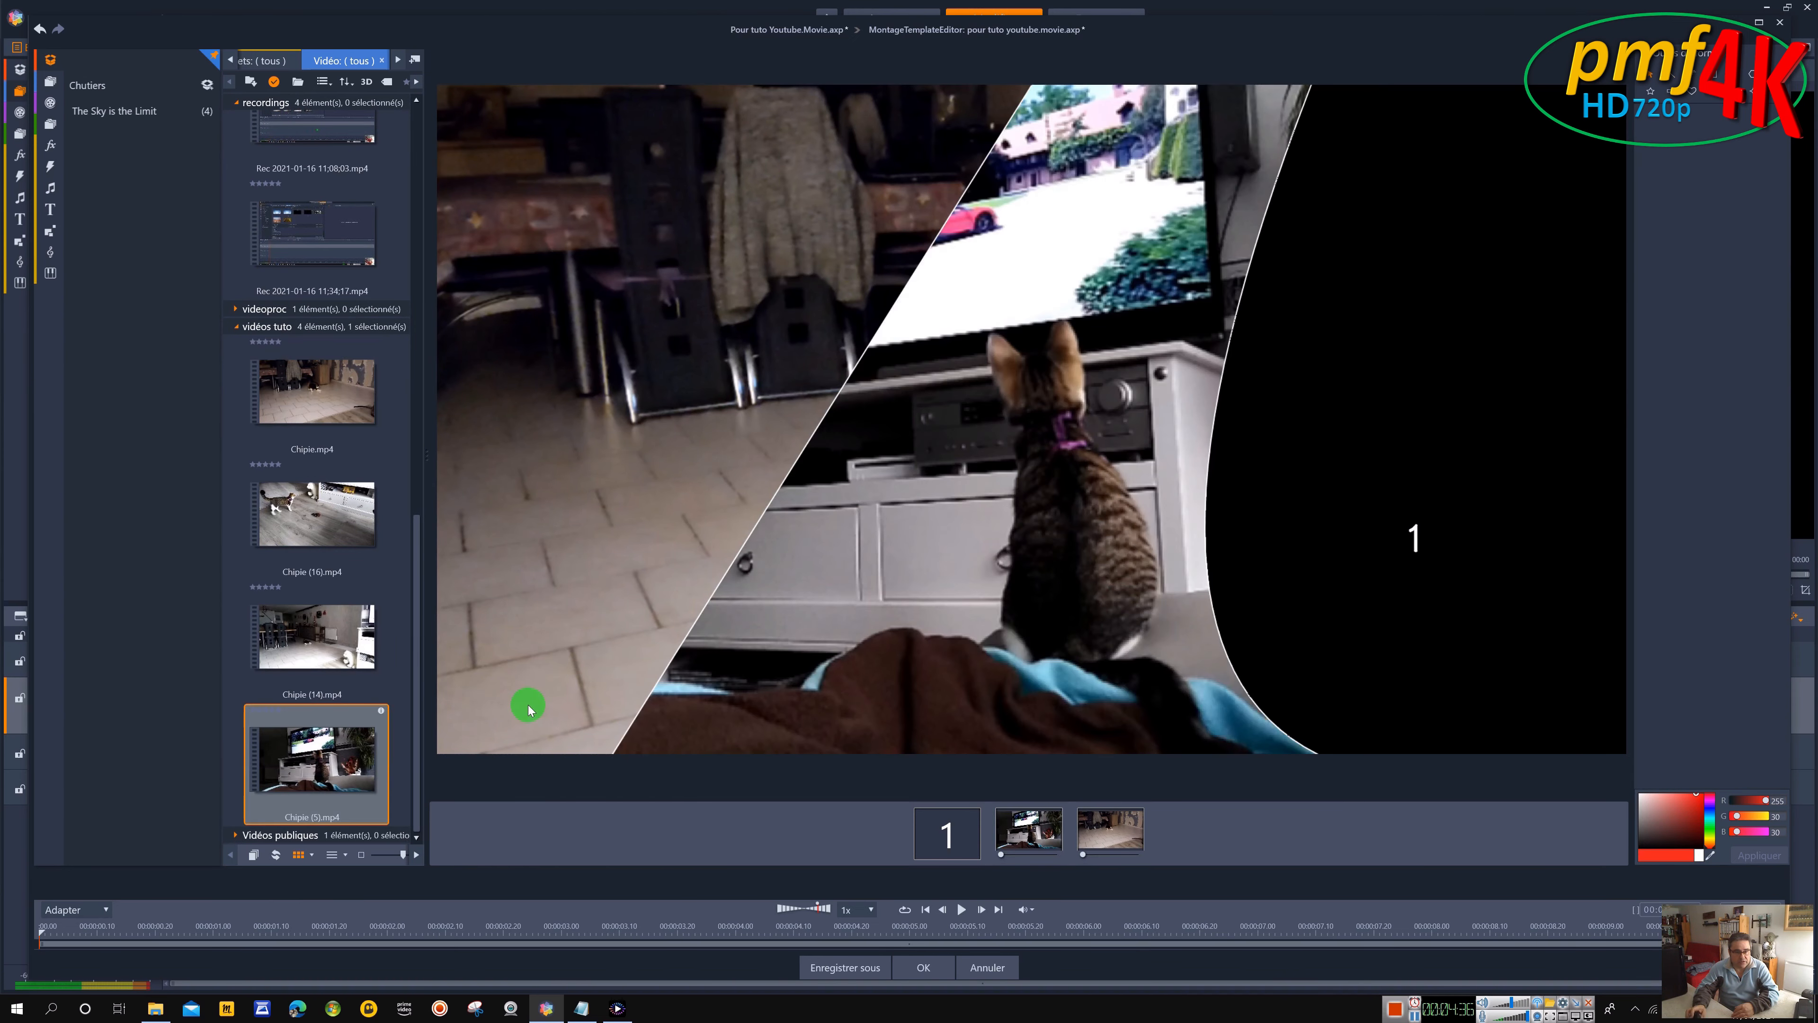
{"action": "left_click_drag", "start_coordinate": [325, 540], "coordinate": [1387, 527]}
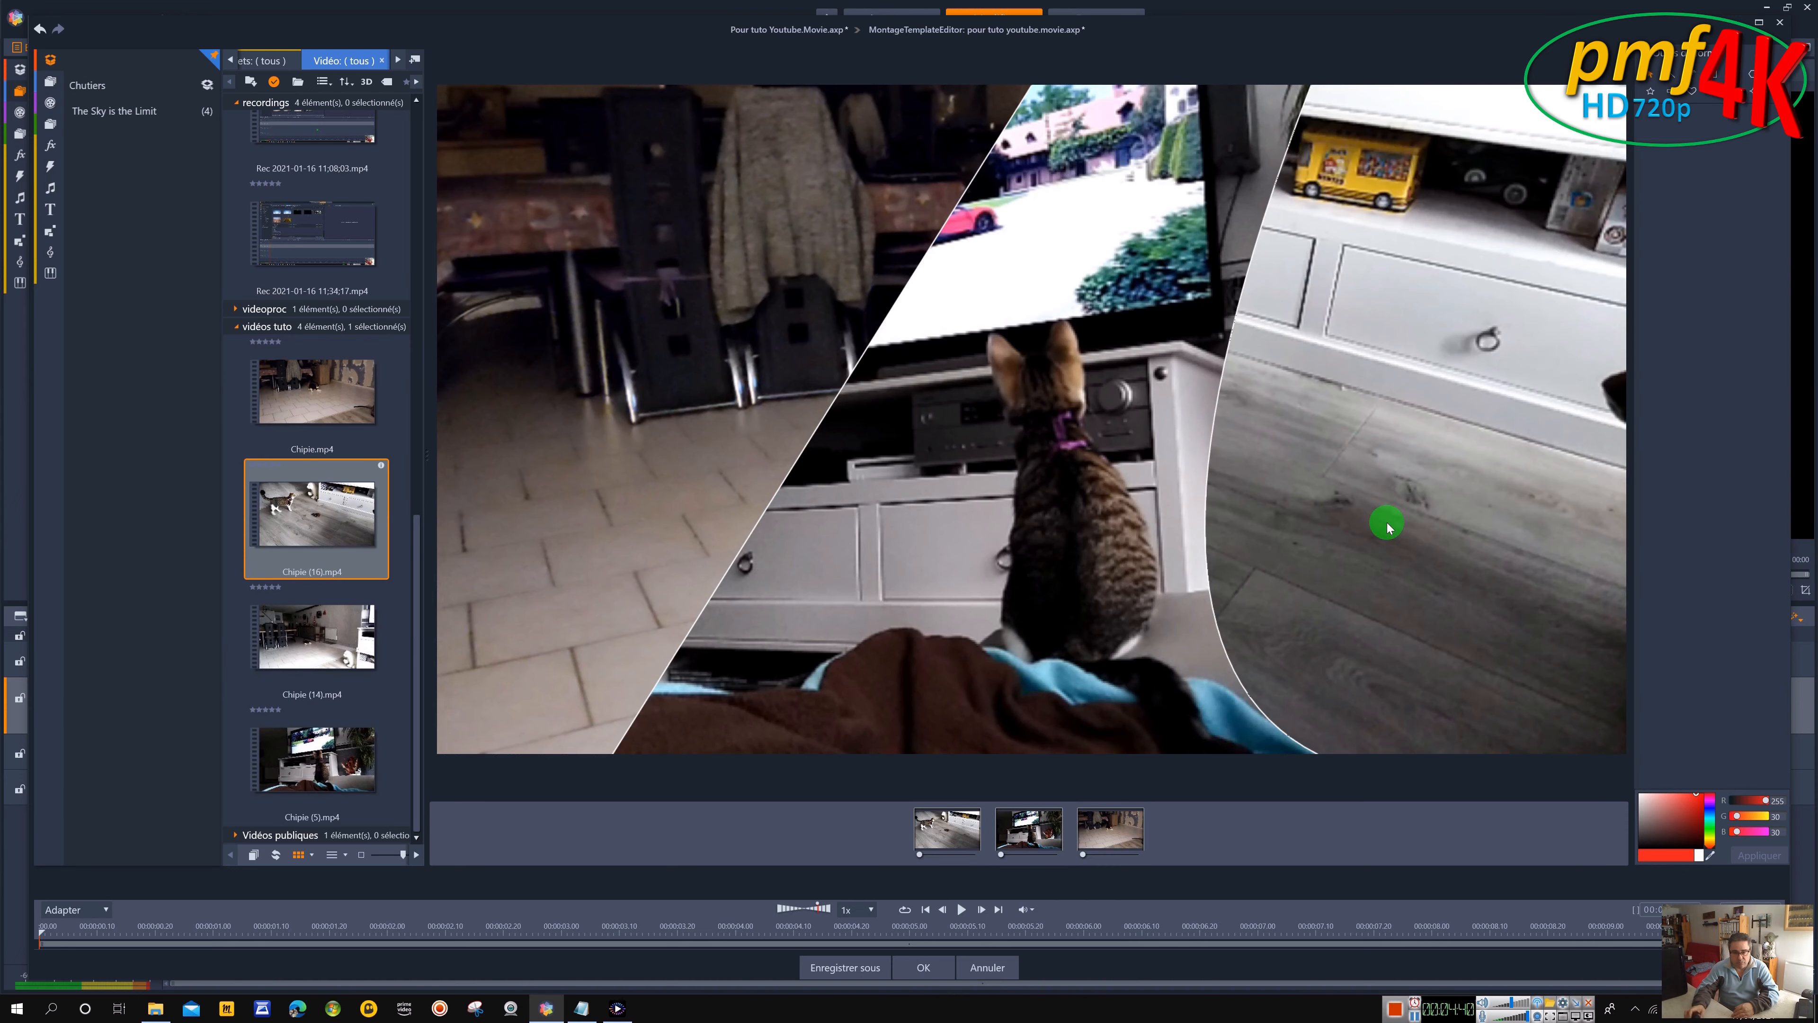
{"action": "left_click", "coordinate": [923, 967]}
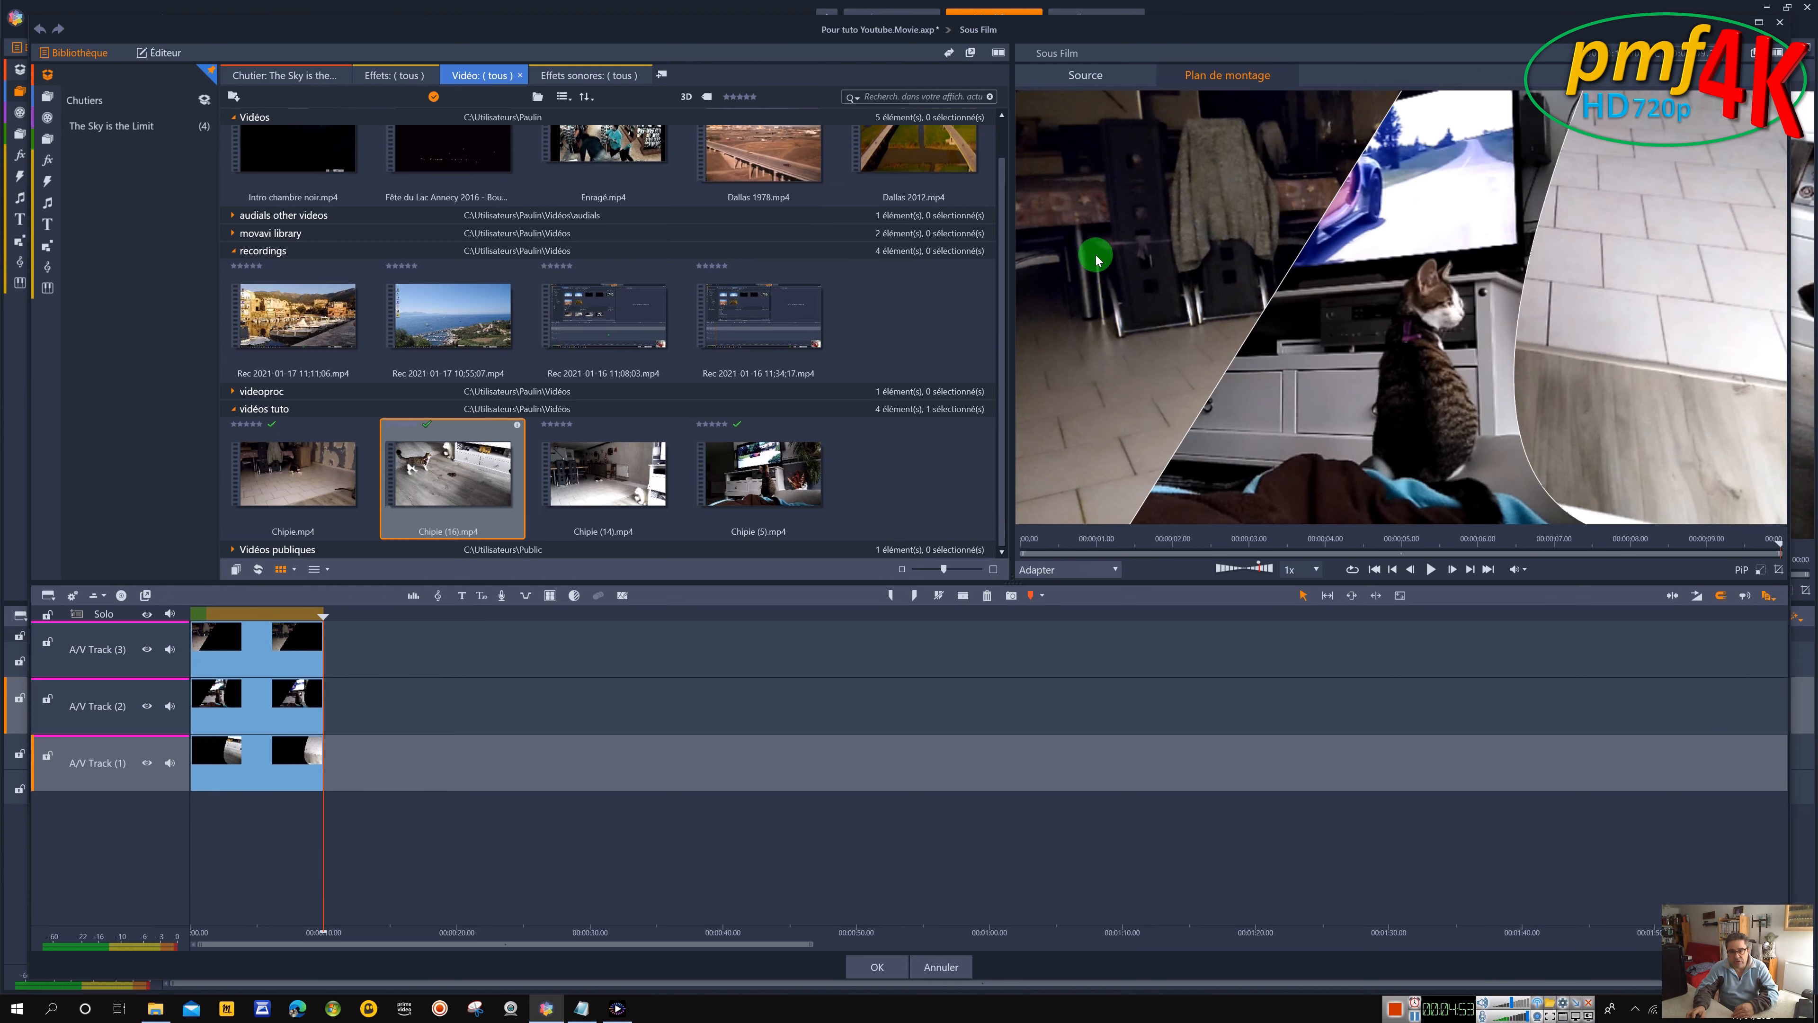
Set the horizontal position of the clip on A/V Track (3) to -45
{"action": "left_click", "coordinate": [260, 652]}
{"action": "double_click", "coordinate": [258, 649]}
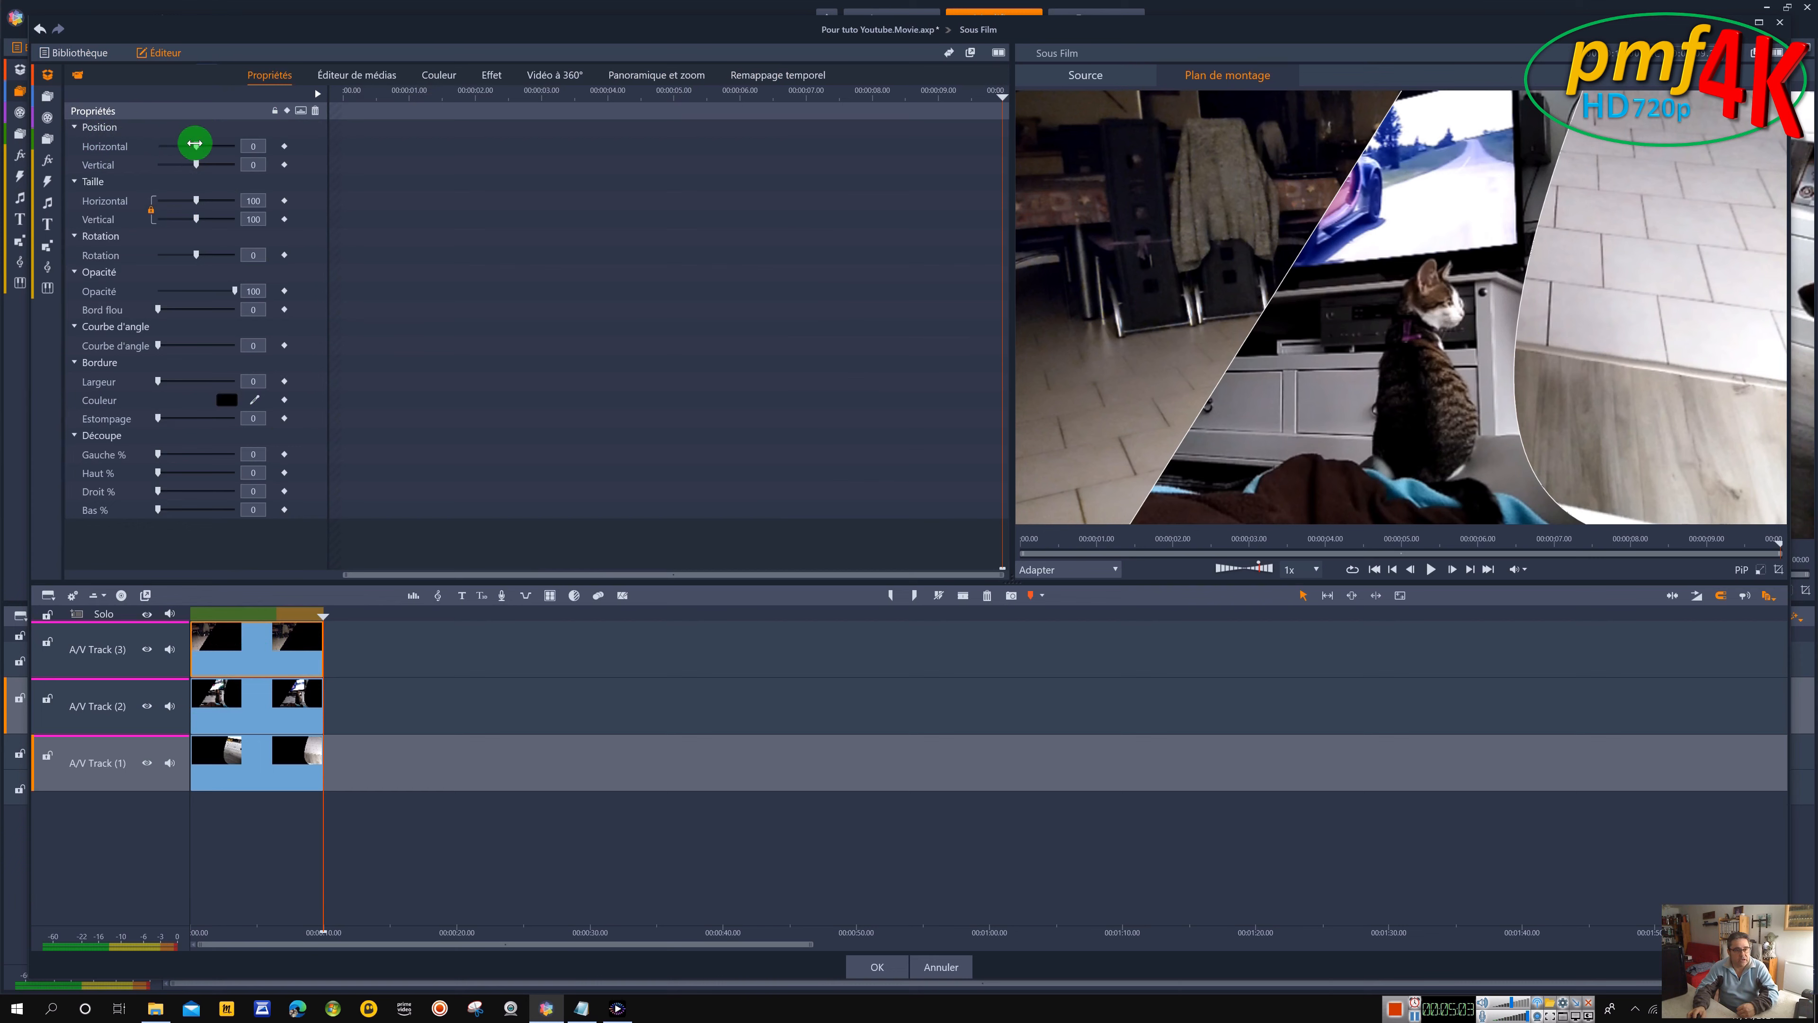
{"action": "left_click_drag", "start_coordinate": [196, 144], "coordinate": [185, 144]}
{"action": "left_click", "coordinate": [249, 147]}
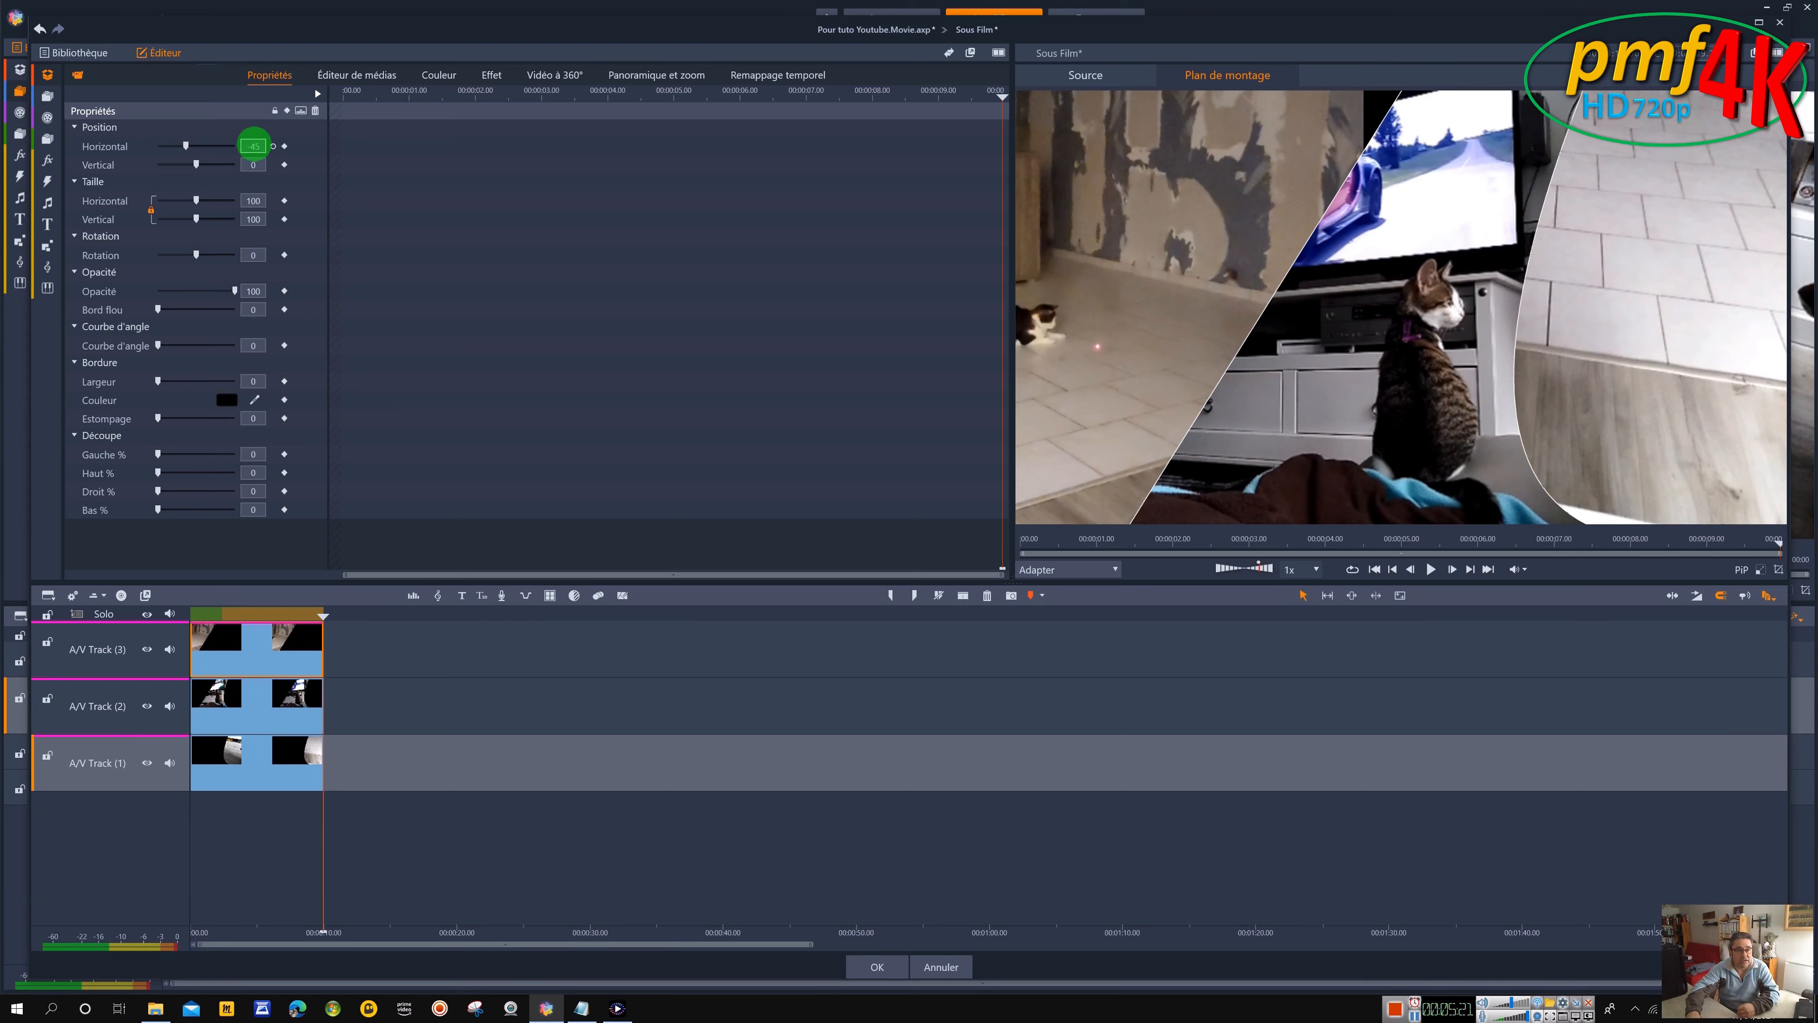
{"action": "key", "text": "Return"}
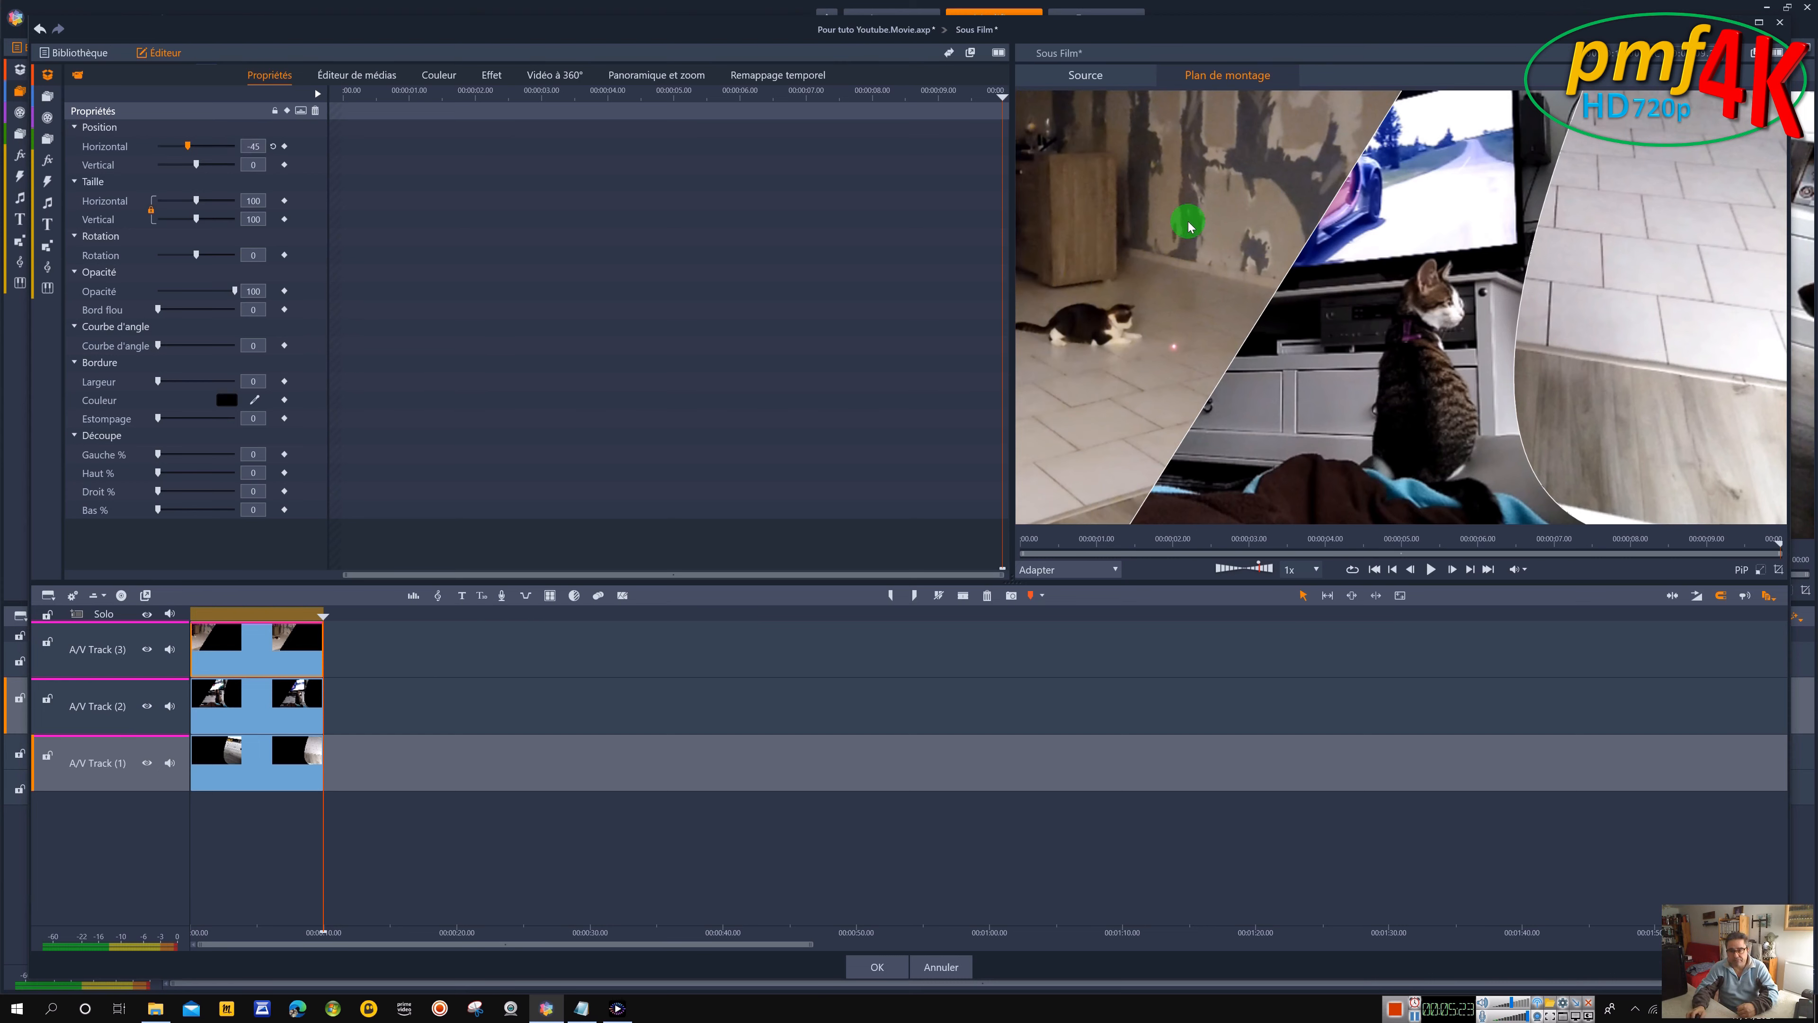
Adjust the horizontal position of the clip on A/V Track (1) to reframe it within the curved pane
{"action": "left_click", "coordinate": [258, 757]}
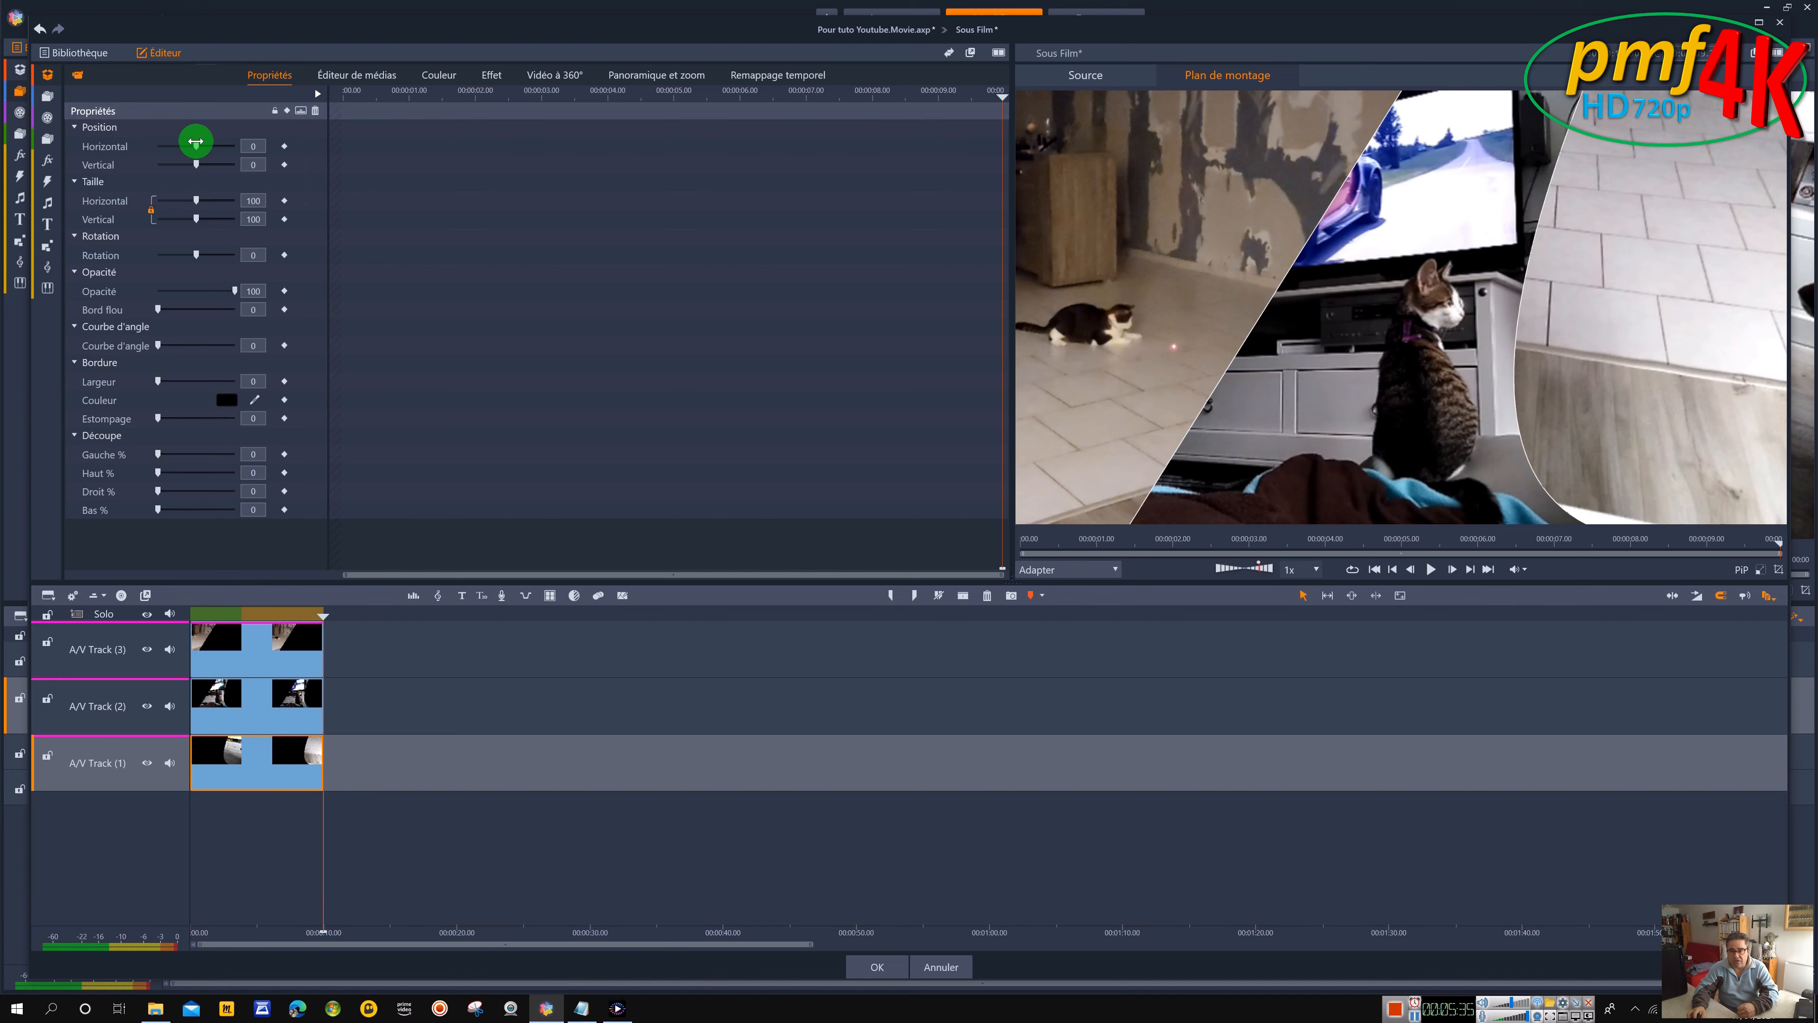
{"action": "left_click_drag", "start_coordinate": [196, 144], "coordinate": [210, 146]}
{"action": "left_click", "coordinate": [246, 147]}
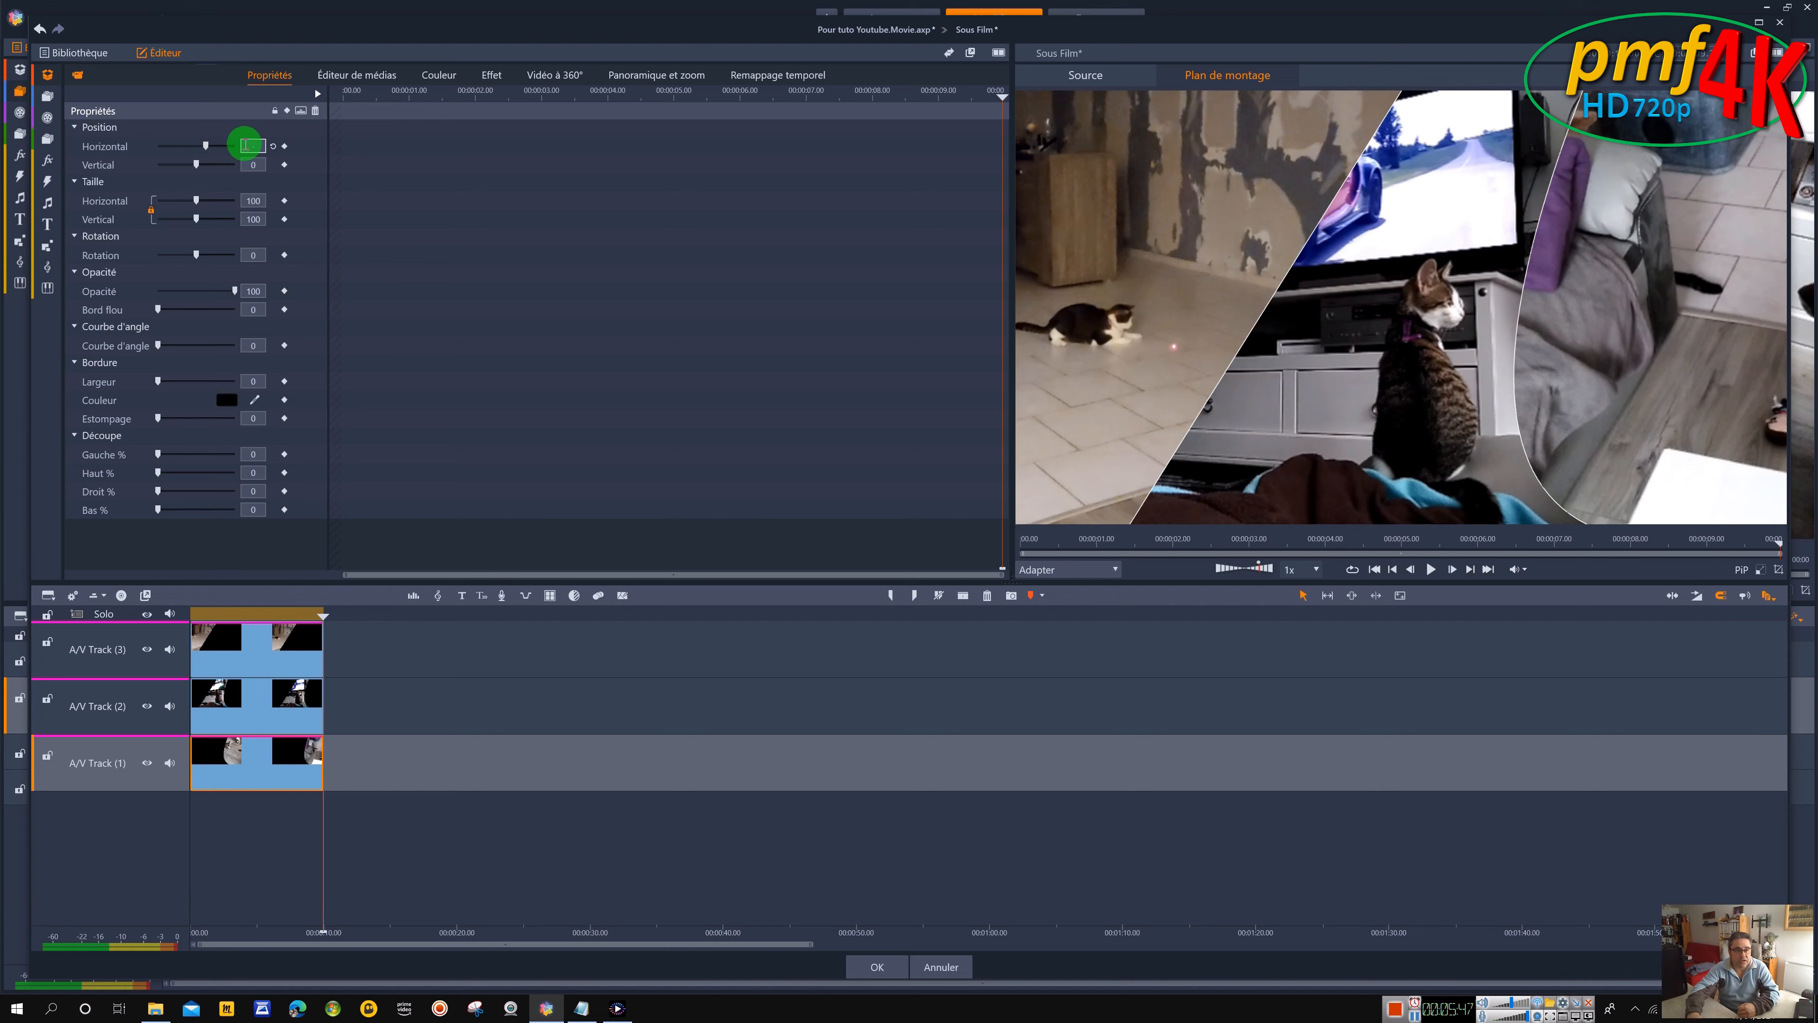
{"action": "key", "text": "Return"}
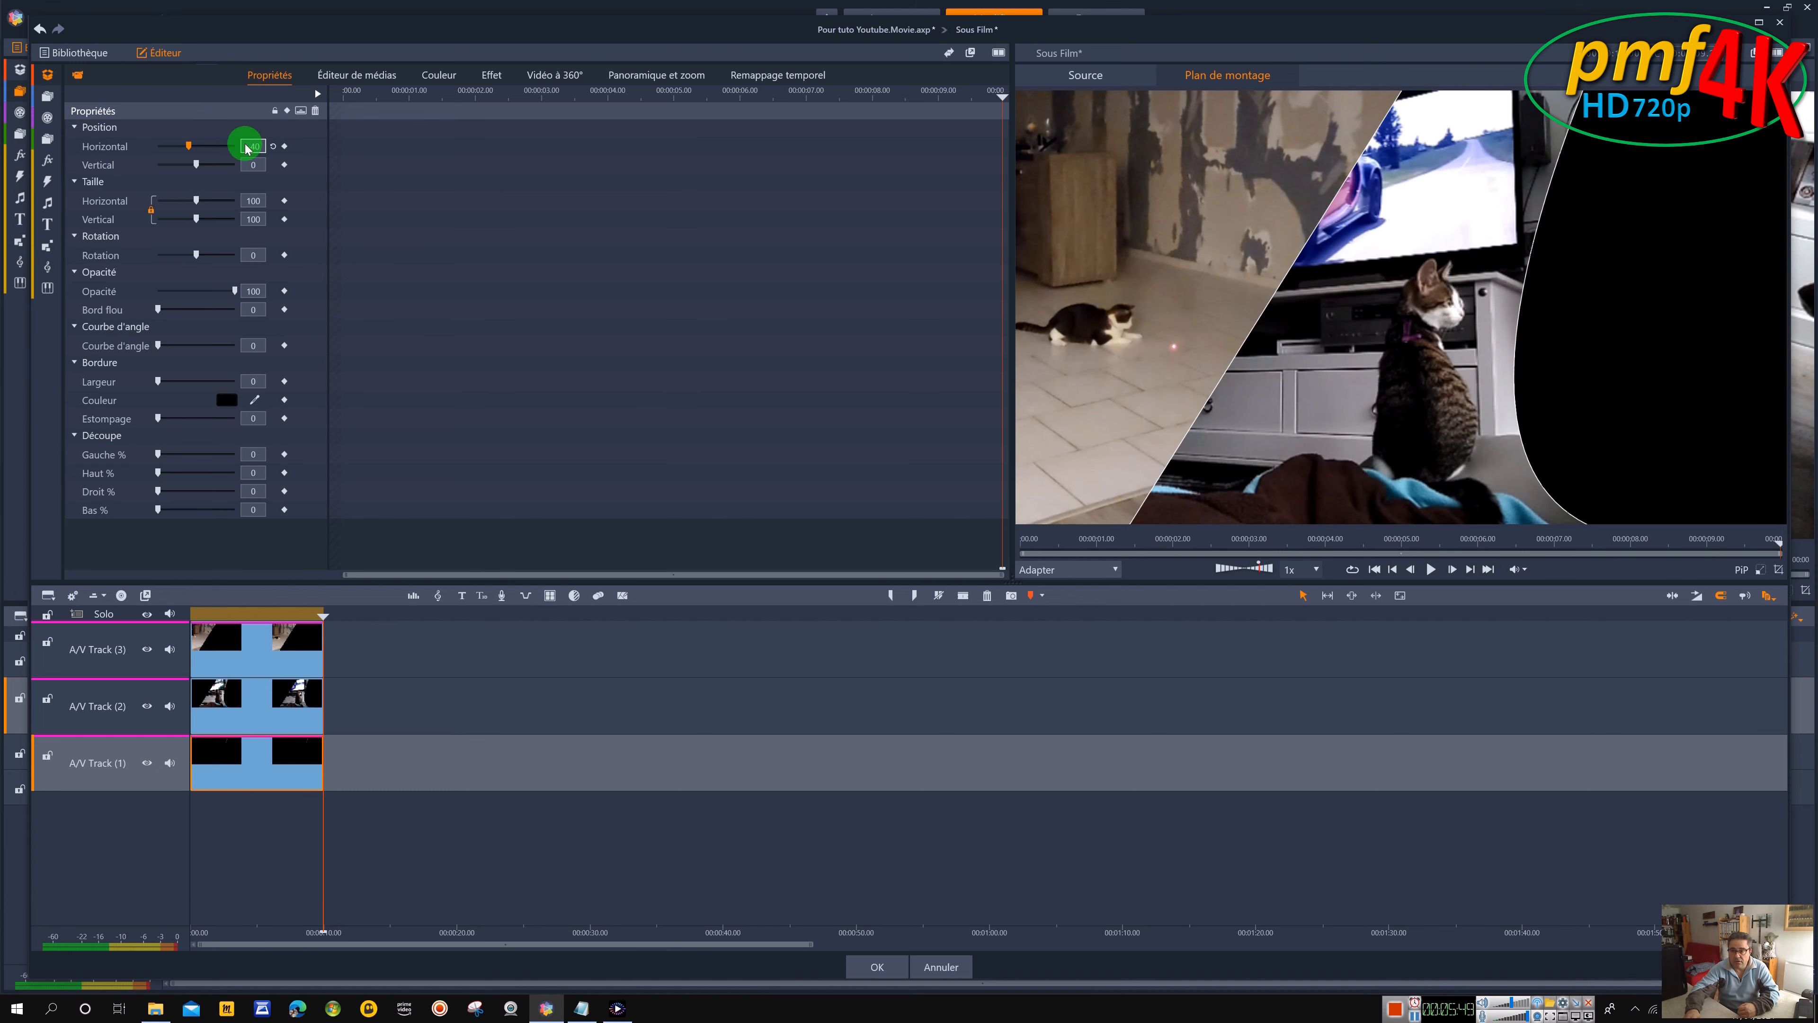